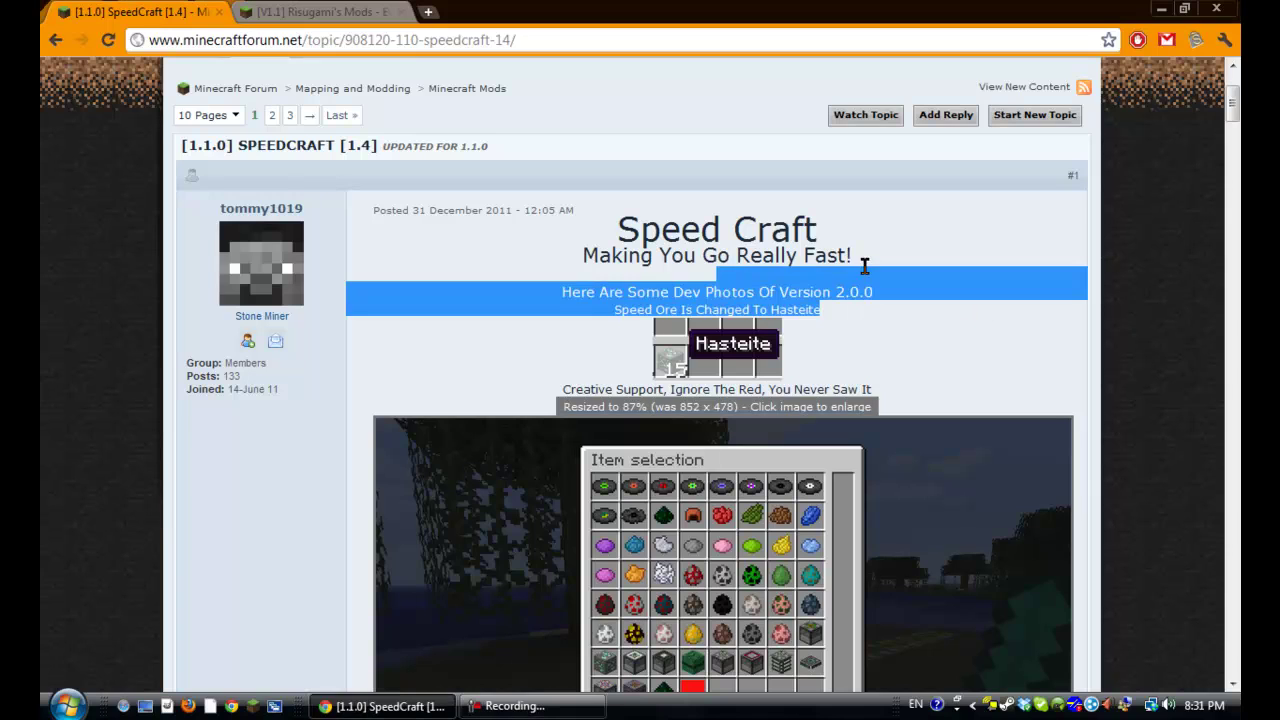
Clear the stray text selections on the SpeedCraft forum post
left_click(907, 265)
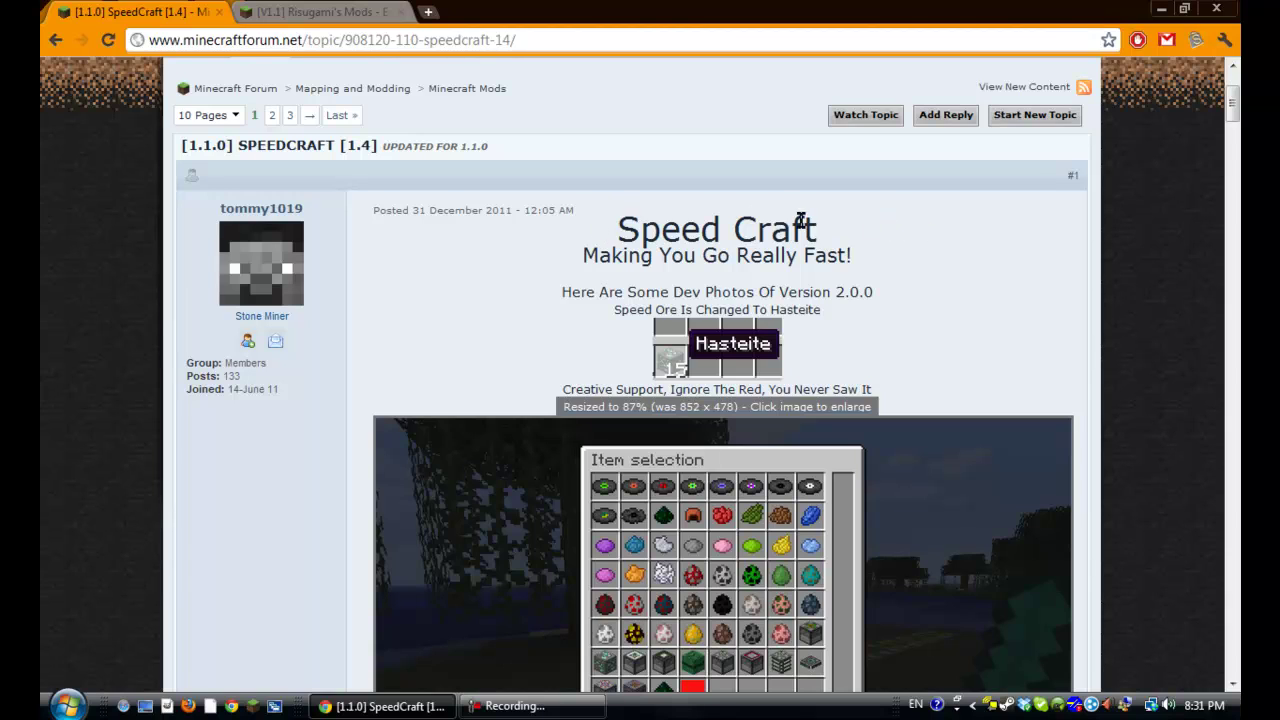
left_click(1046, 226)
Start the Minecraft launcher and log in with Force update enabled
left_click(1161, 9)
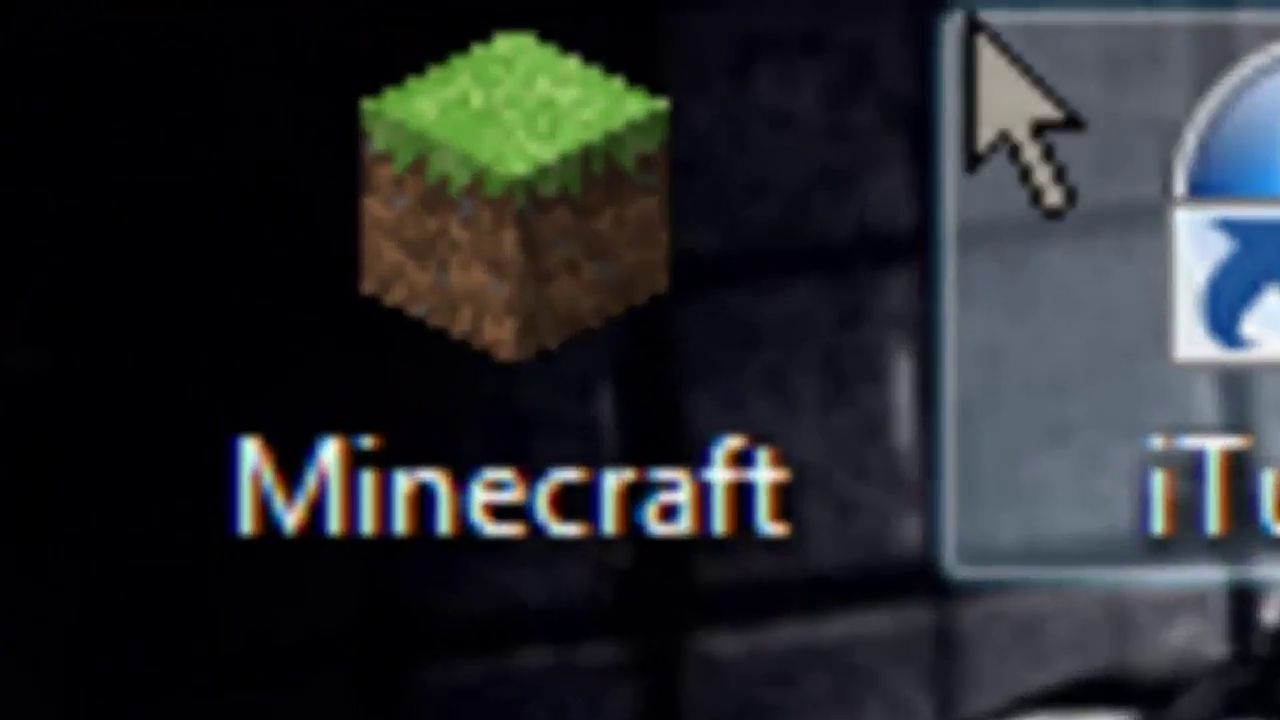
double_click(228, 22)
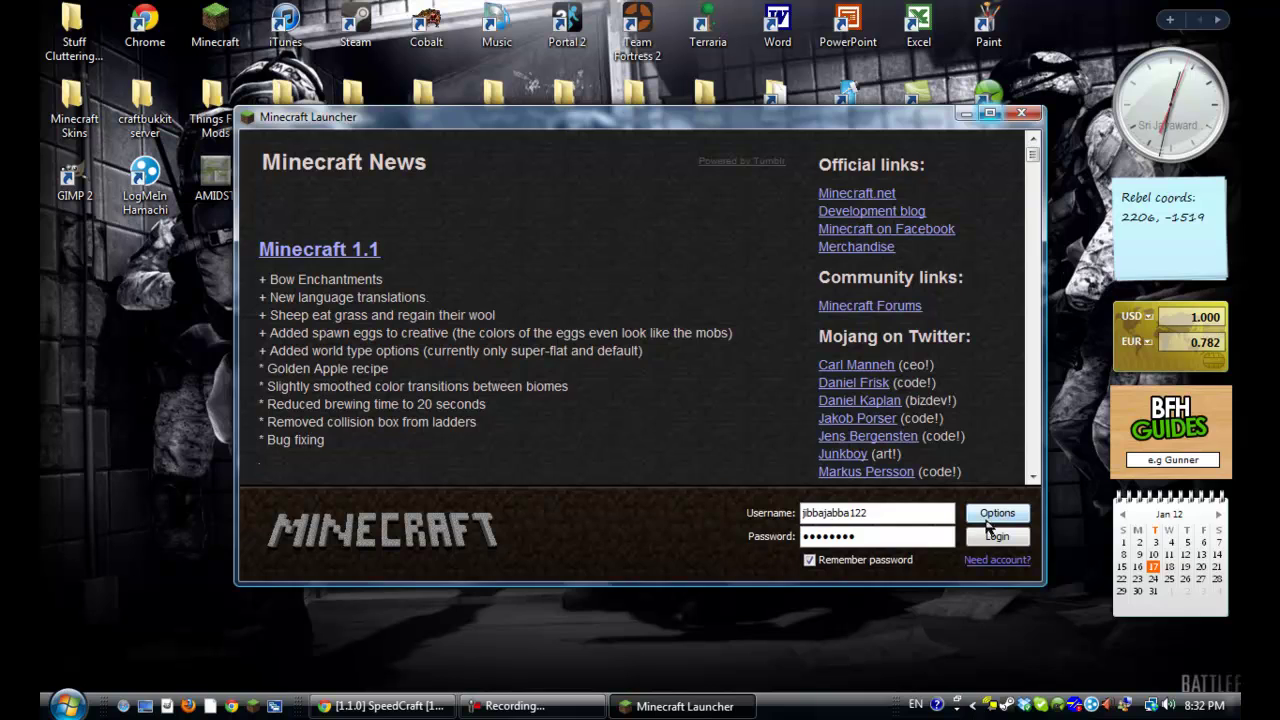
left_click(986, 518)
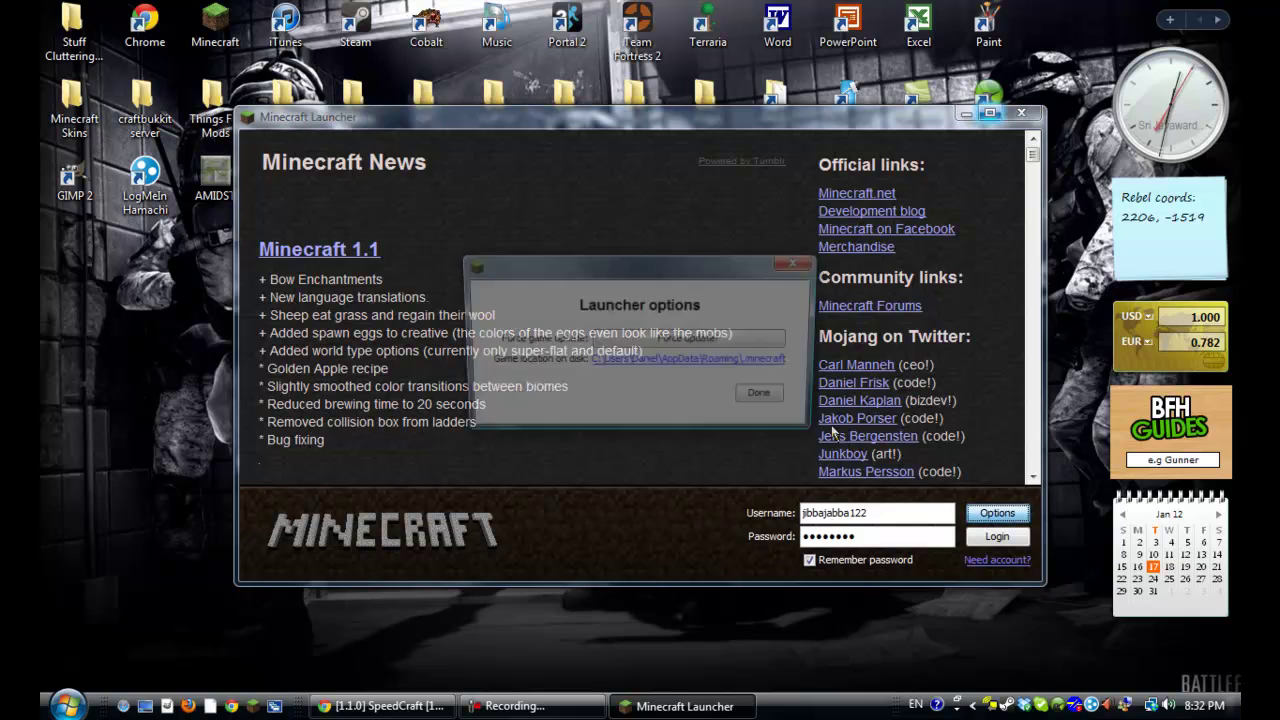
left_click(648, 345)
left_click(768, 403)
left_click(997, 536)
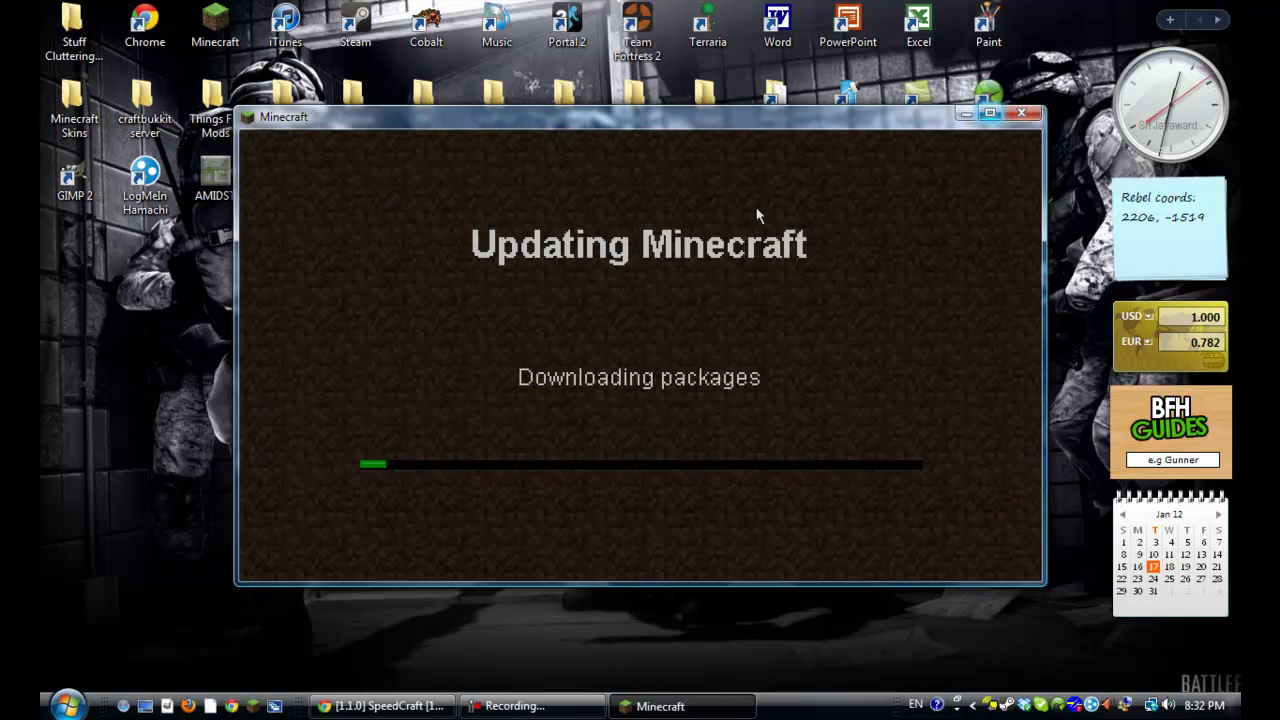
Maximize the Updating Minecraft window and pause the screen recording during the download
left_click(989, 113)
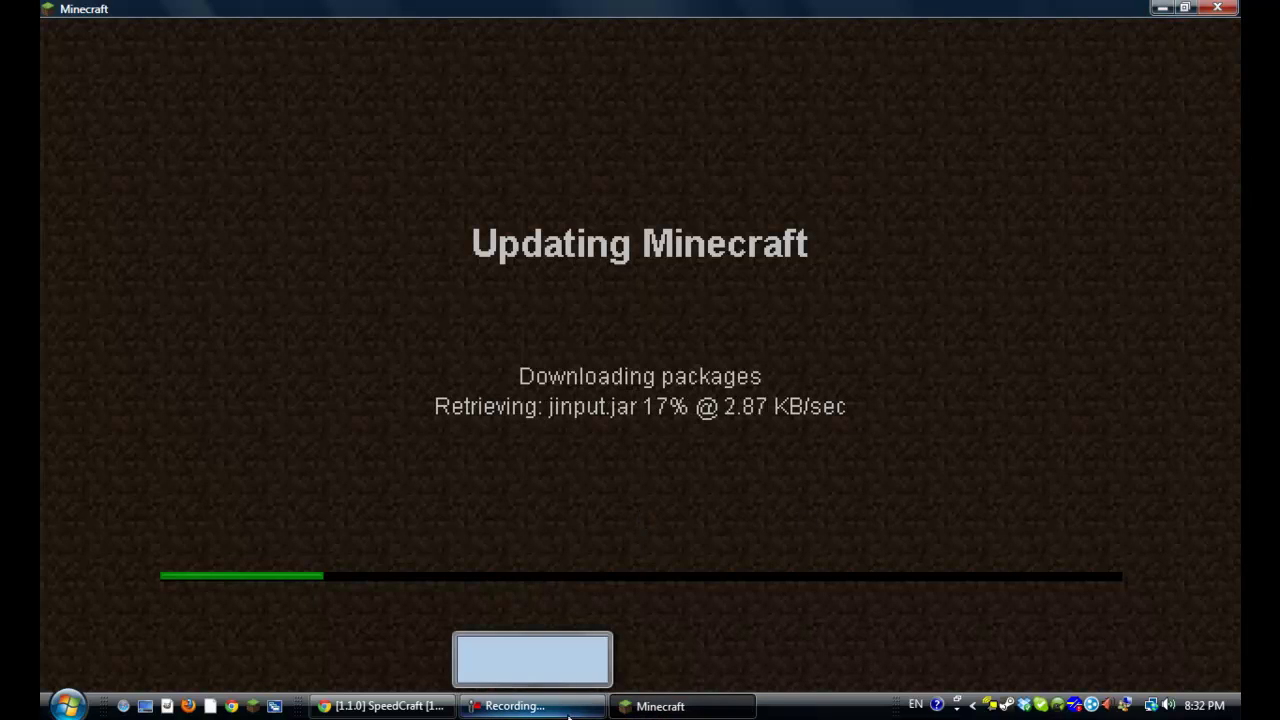
left_click(560, 710)
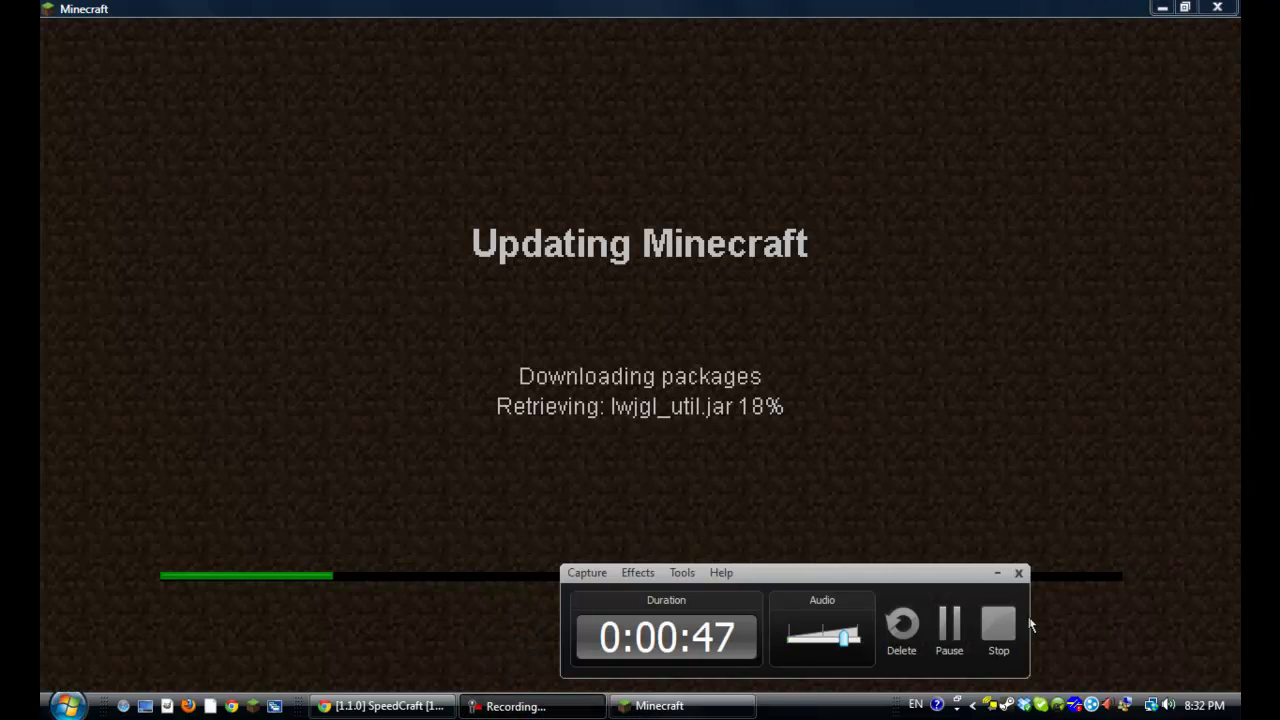
left_click(949, 623)
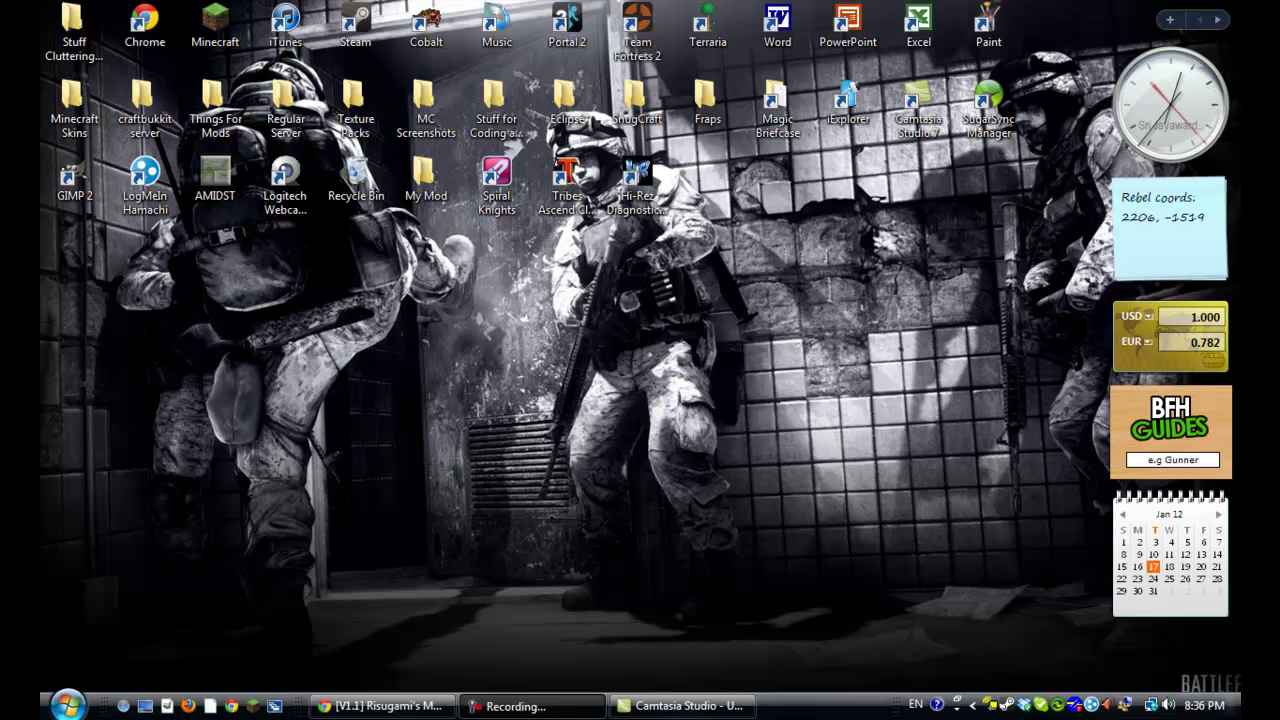
Browse via %appdata% to .minecraft\bin in List view, then return to the Risugami's Mods page
left_click(43, 713)
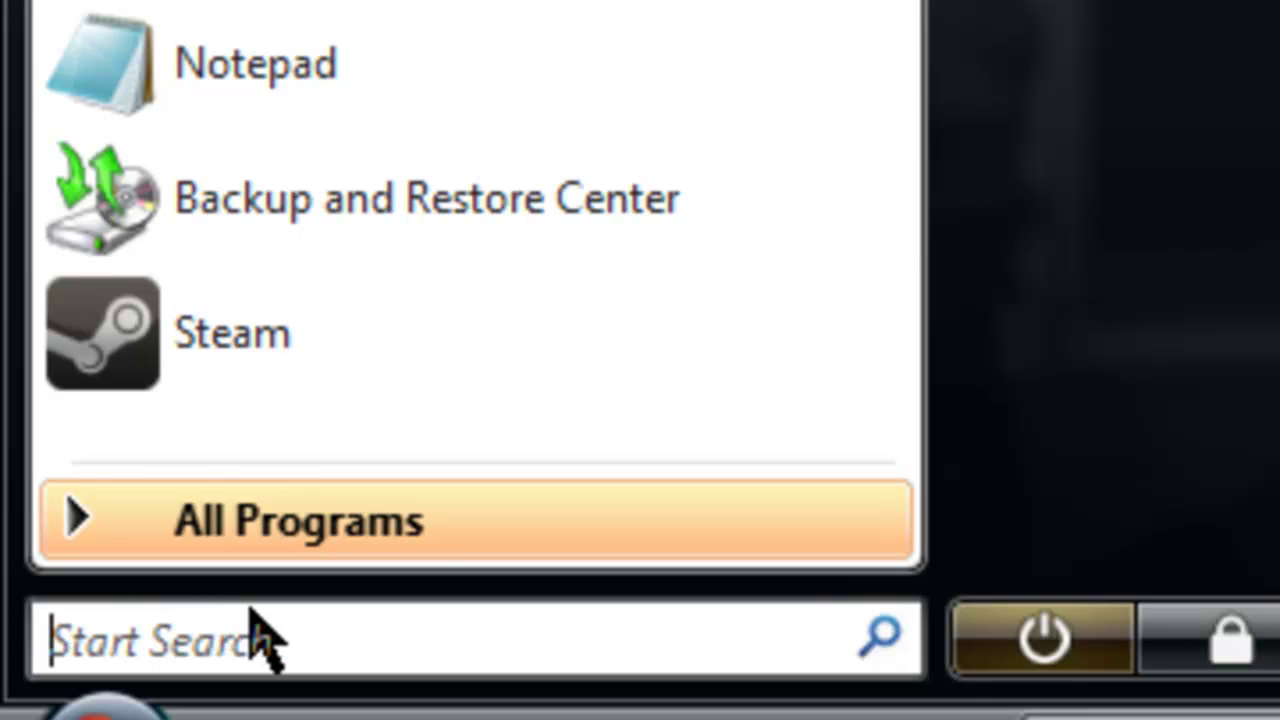
type("%appdat")
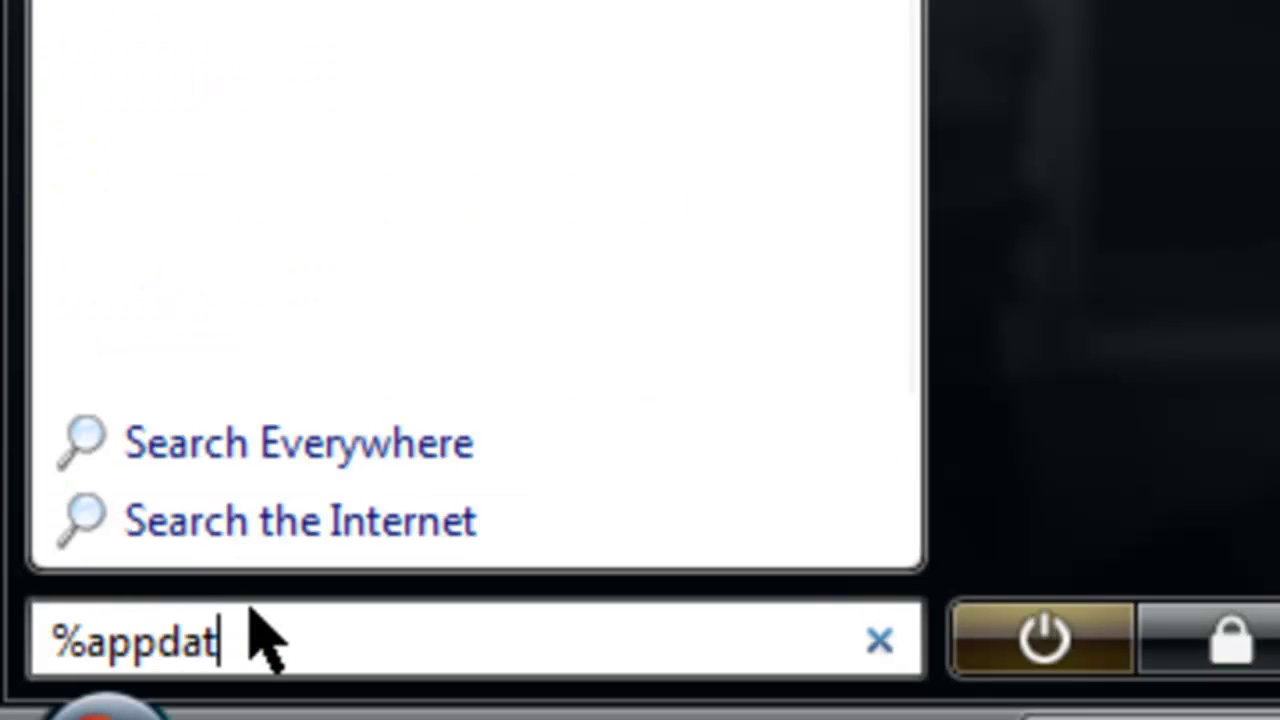
type("a%")
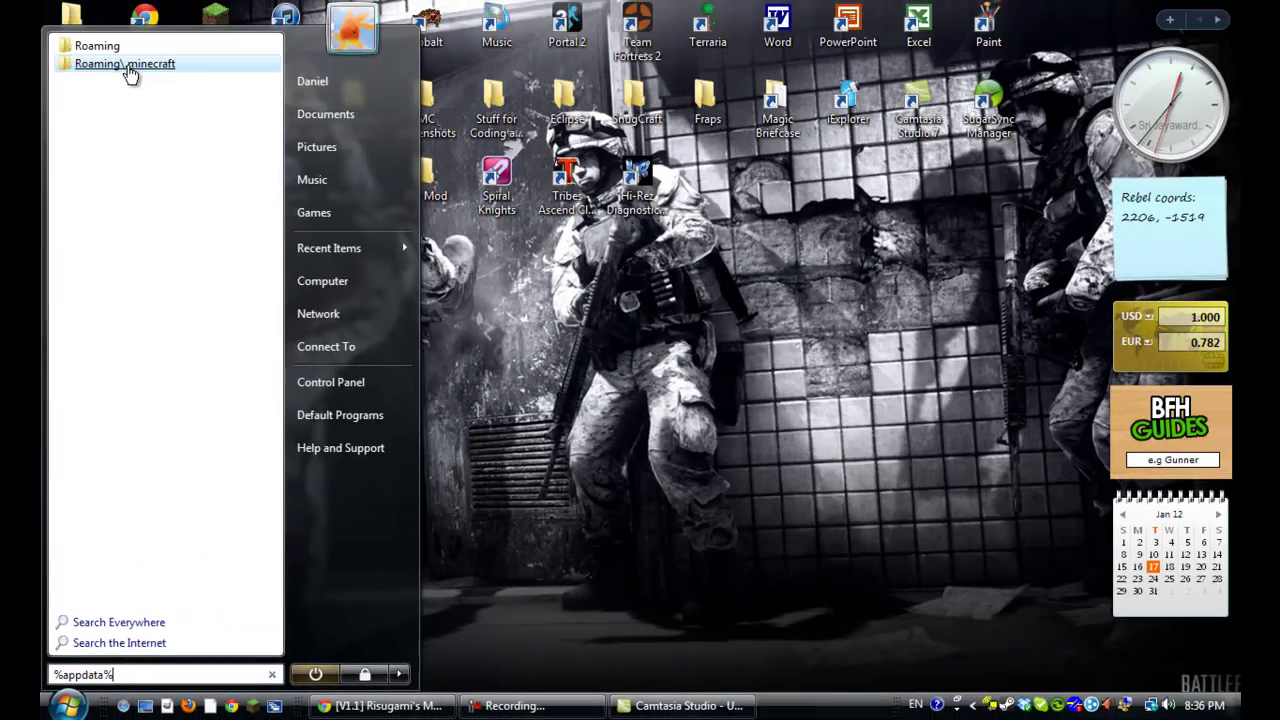
left_click(125, 64)
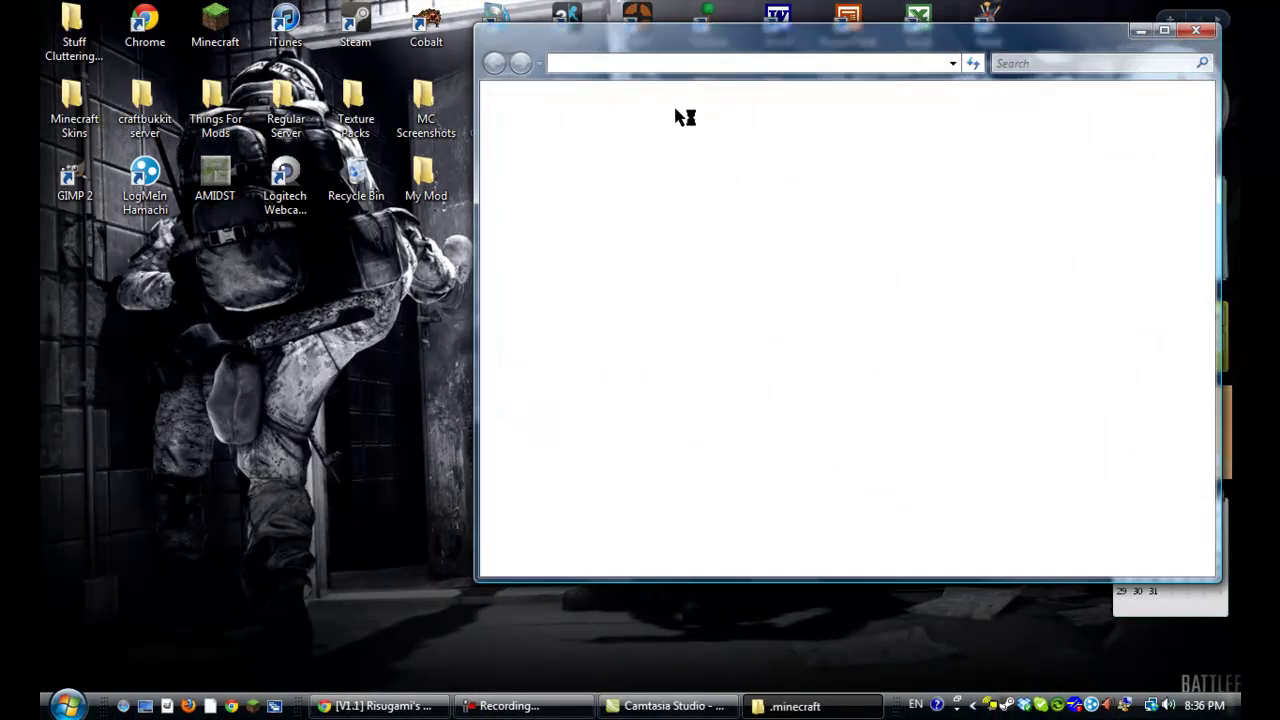
left_click(740, 64)
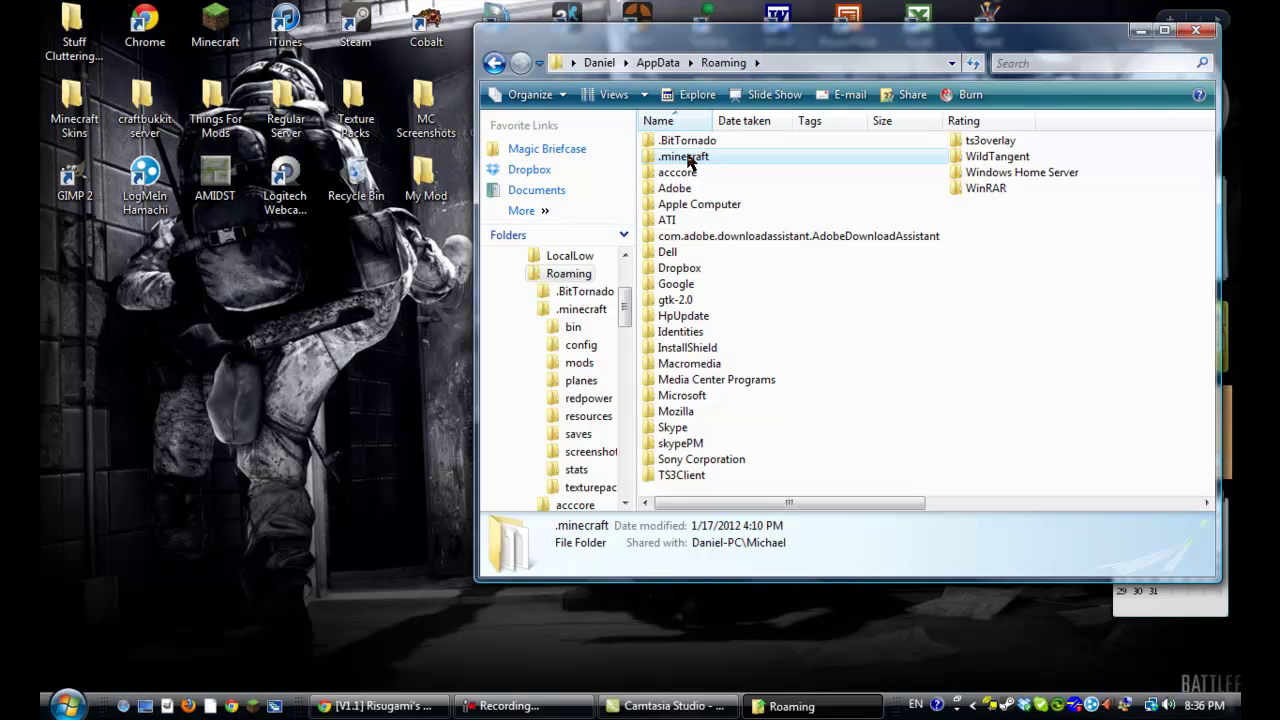
double_click(689, 160)
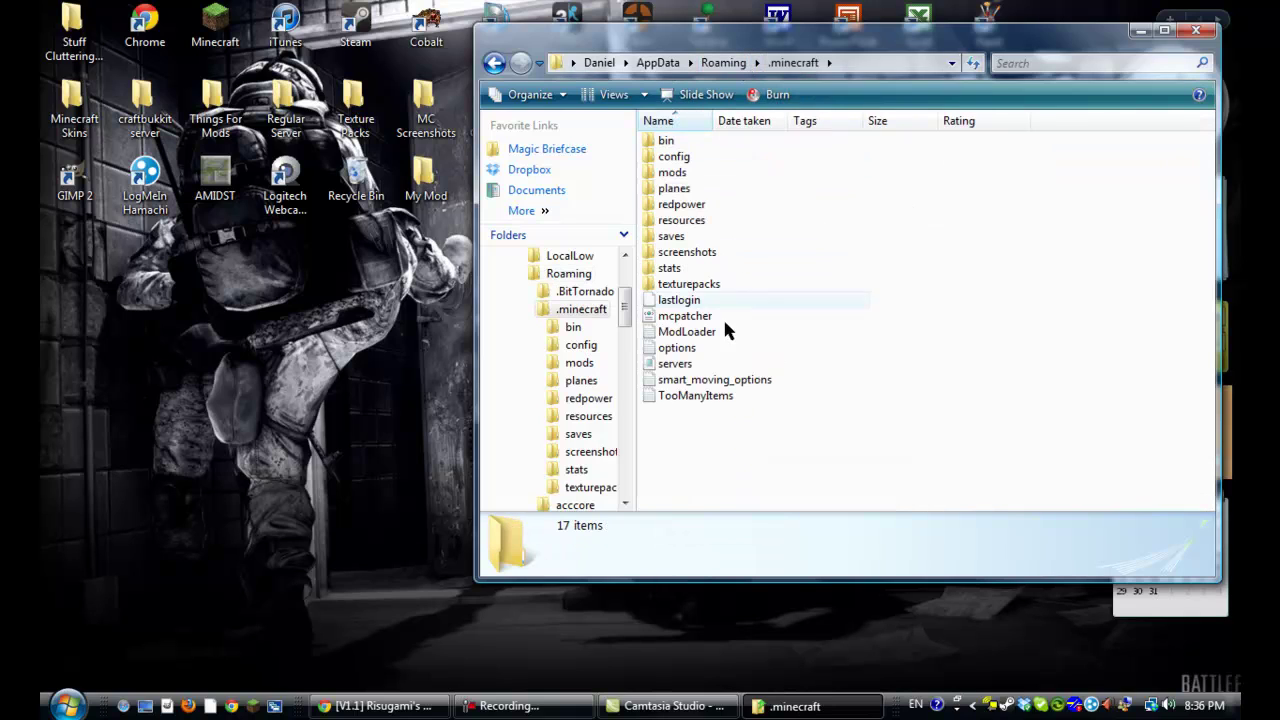
double_click(686, 142)
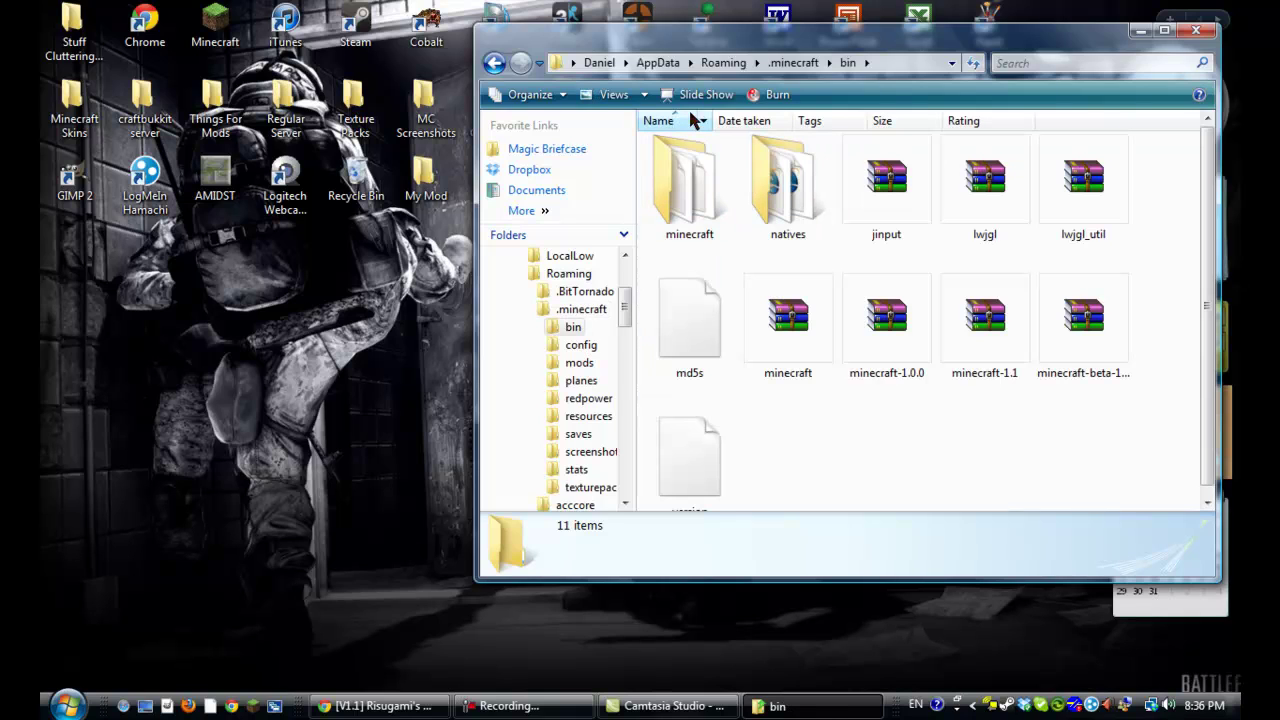
left_click(614, 94)
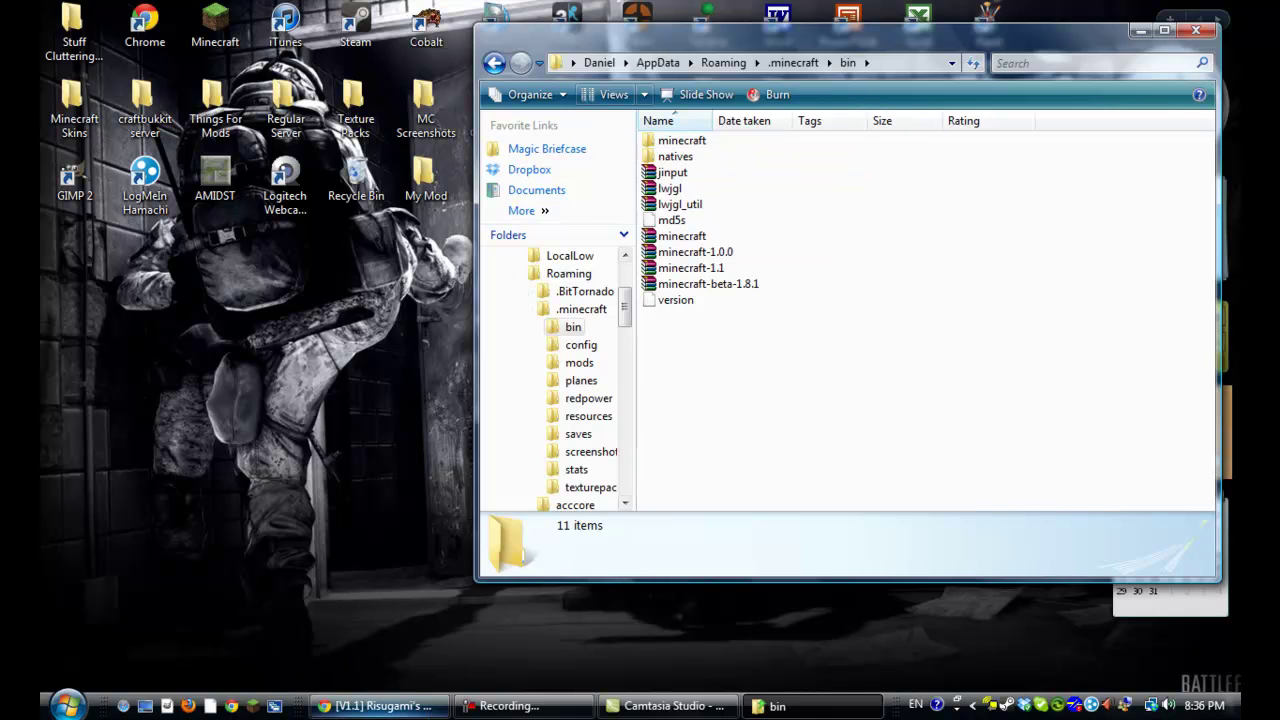
left_click(377, 706)
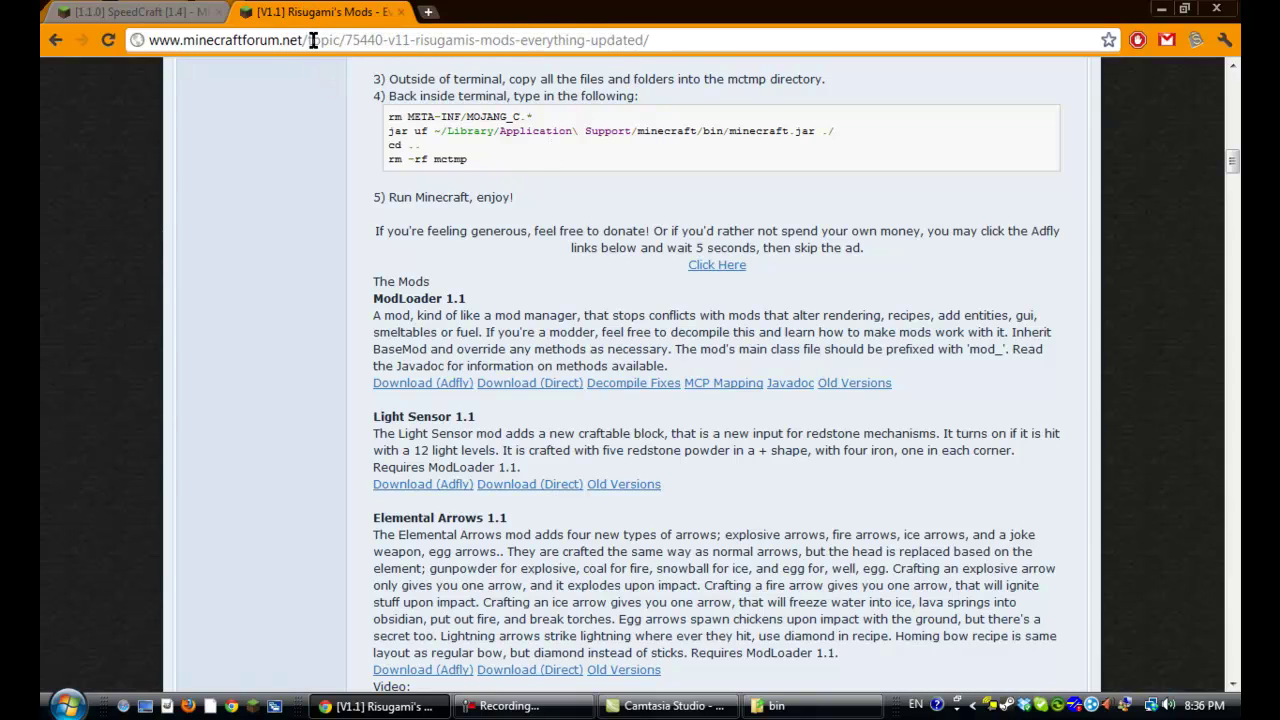
Download ModLoader 1.1 directly and SpeedCraft 1.4.0 from MediaFire, then close Chrome
left_click(505, 384)
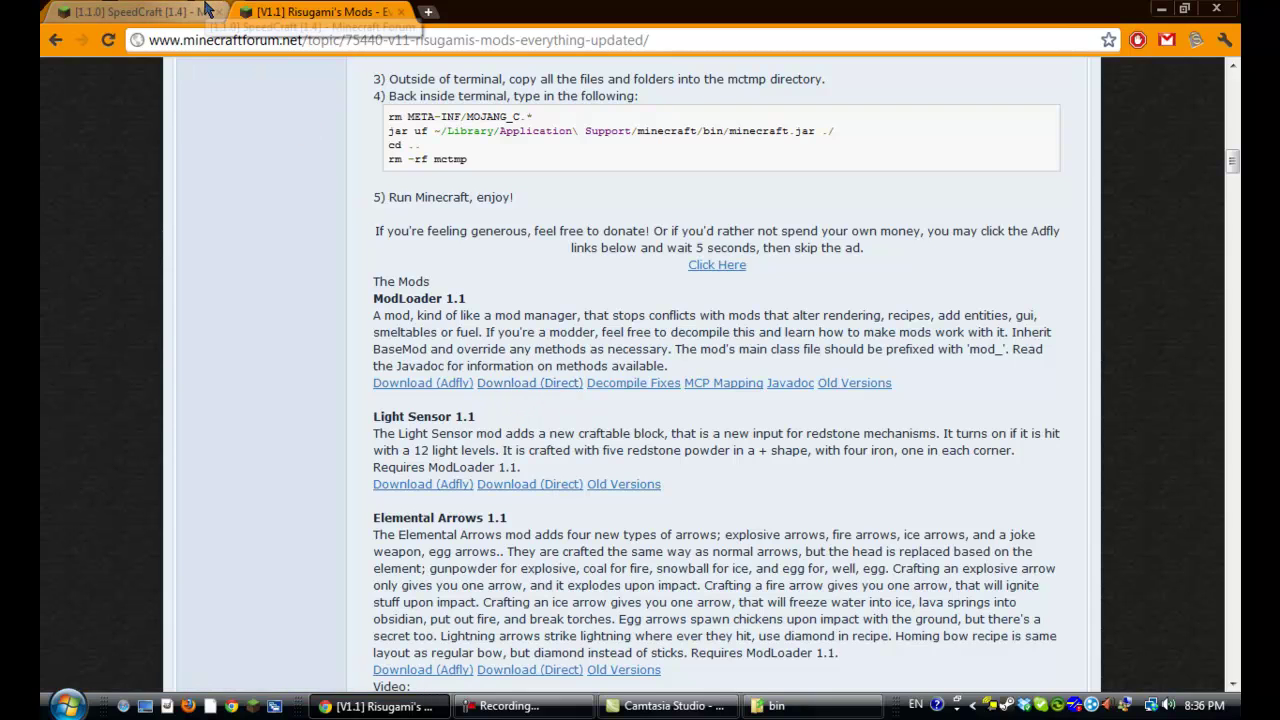
left_click(140, 11)
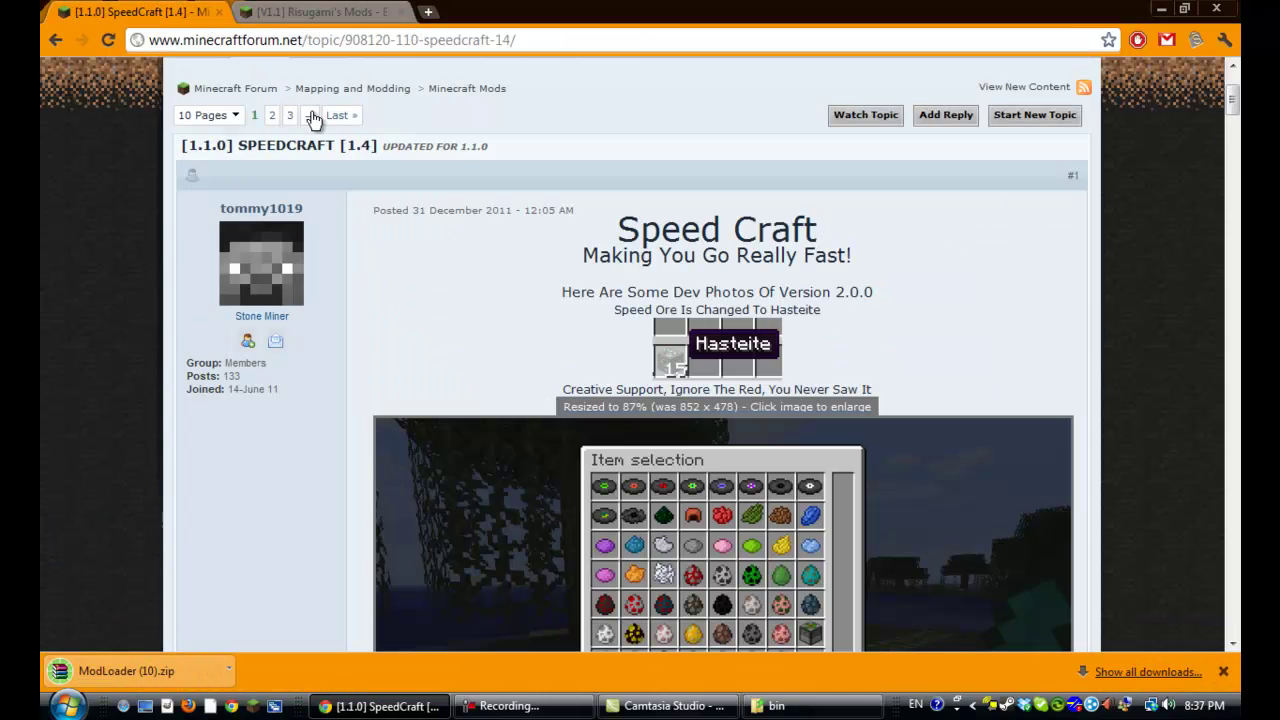
scroll(517, 153, "down", 5)
scroll(508, 143, "up", 4)
scroll(572, 178, "down", 10)
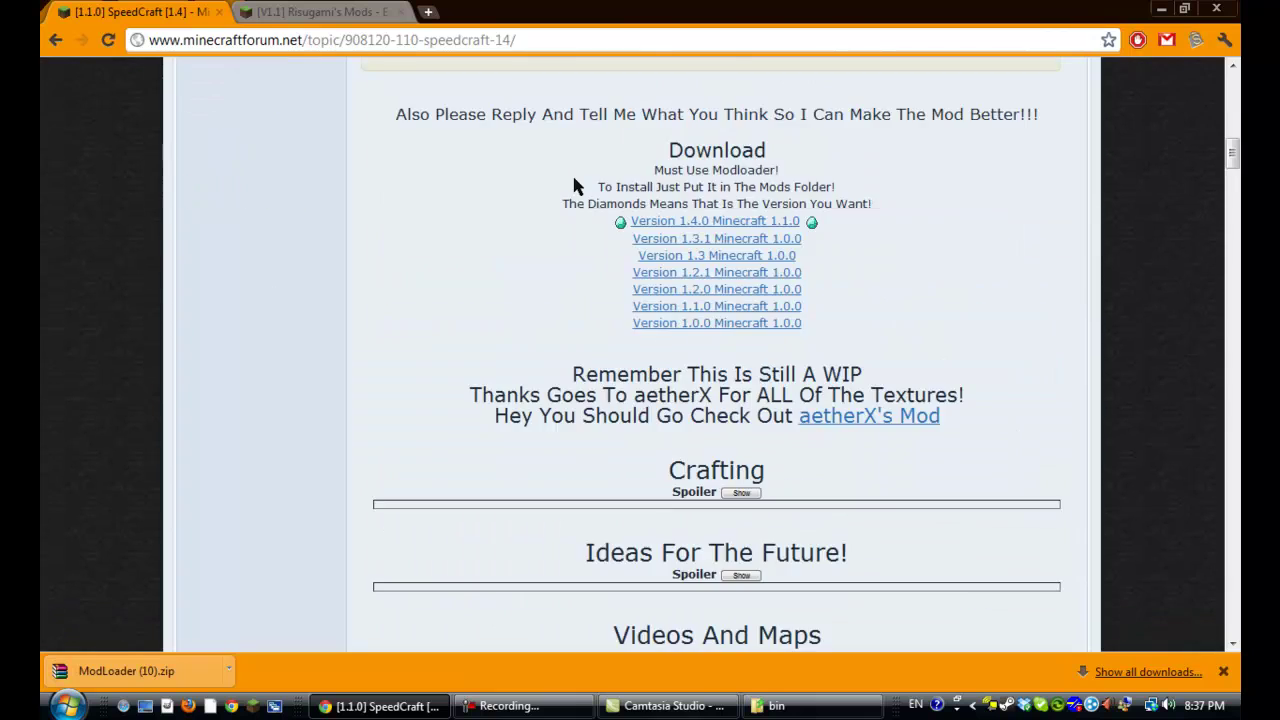
scroll(575, 186, "up", 3)
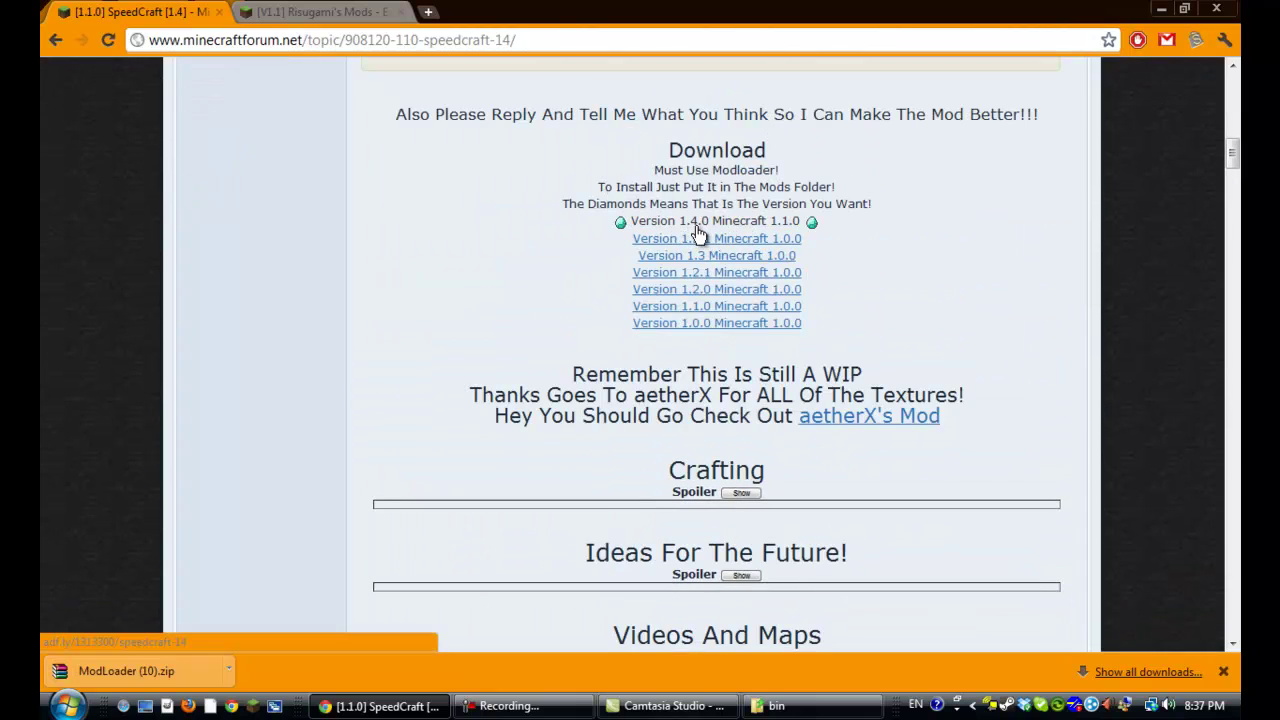
left_click(740, 228)
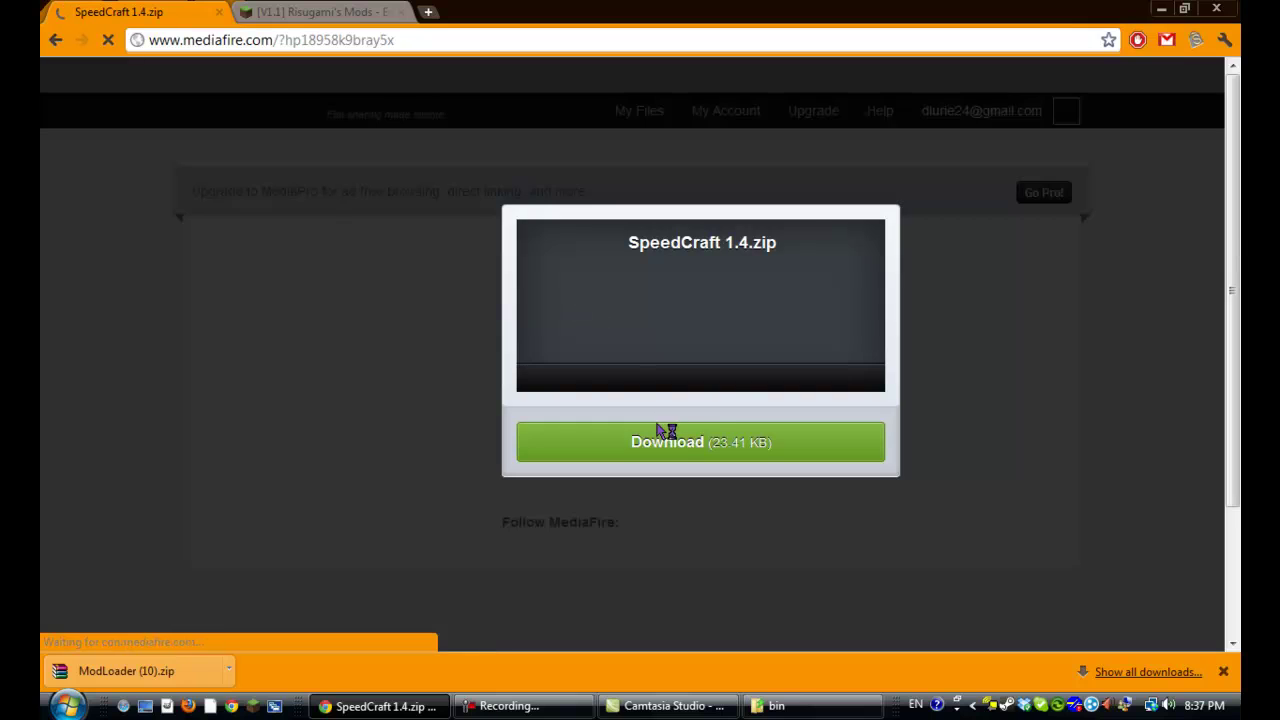
left_click(694, 443)
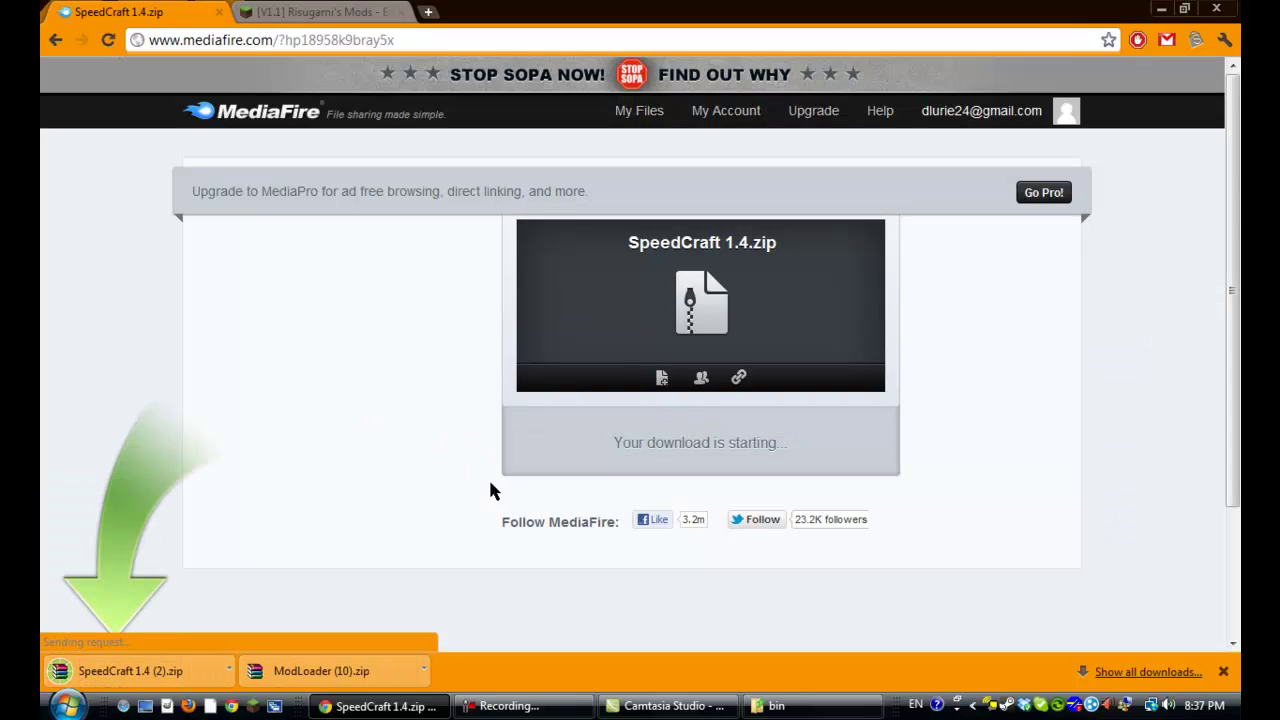
left_click(218, 12)
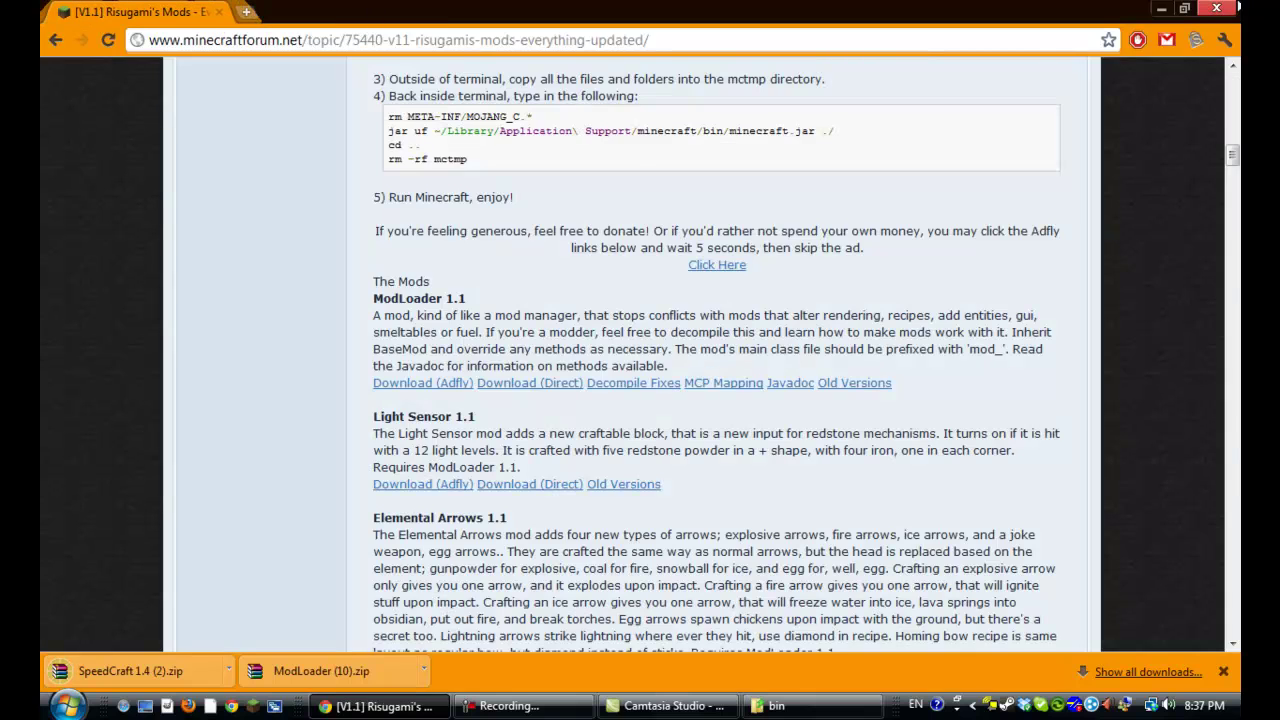
left_click(1216, 8)
Search for the ModLoader download and drag the ModLoader (10) archive onto the desktop
mouse_move(496, 715)
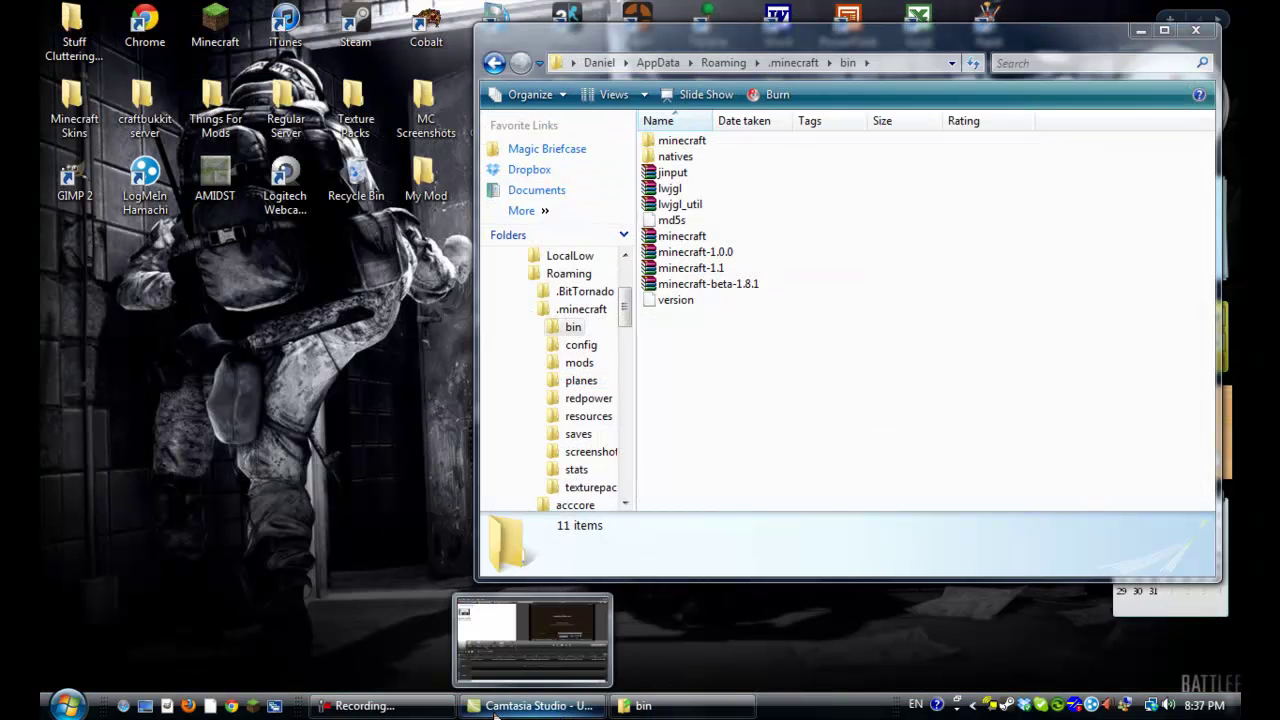
left_click(68, 706)
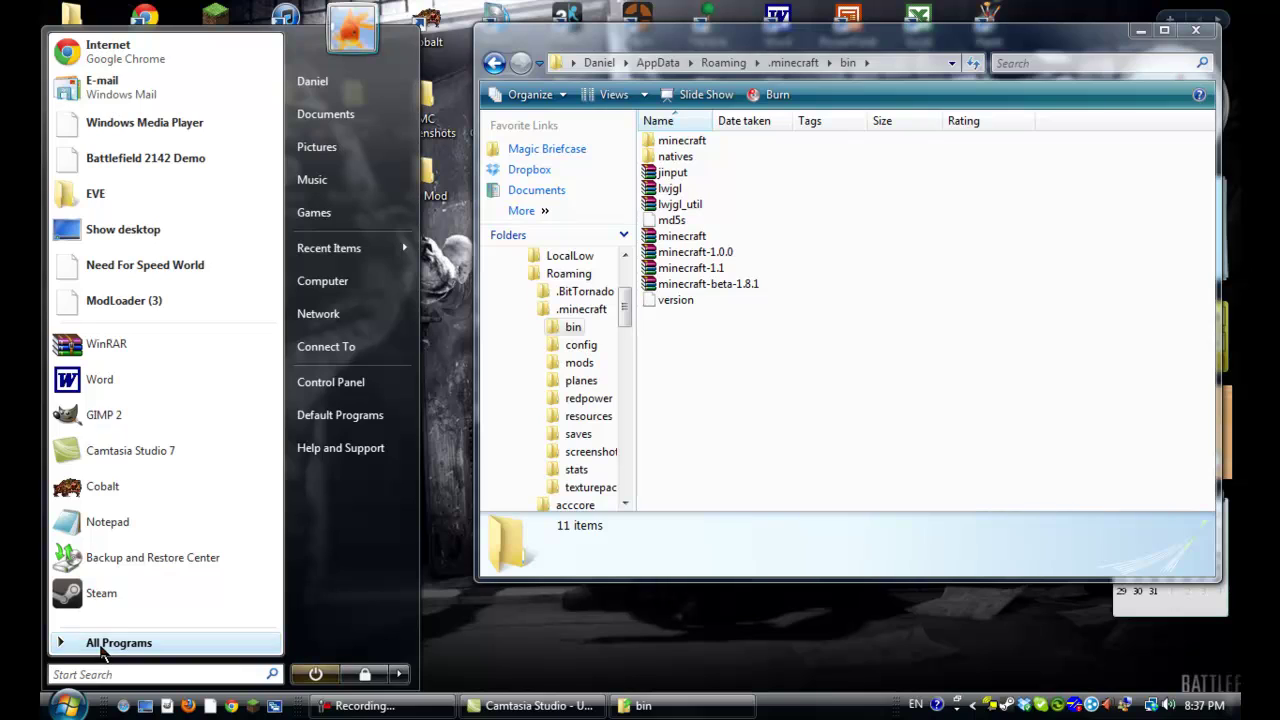
type("ModLoader")
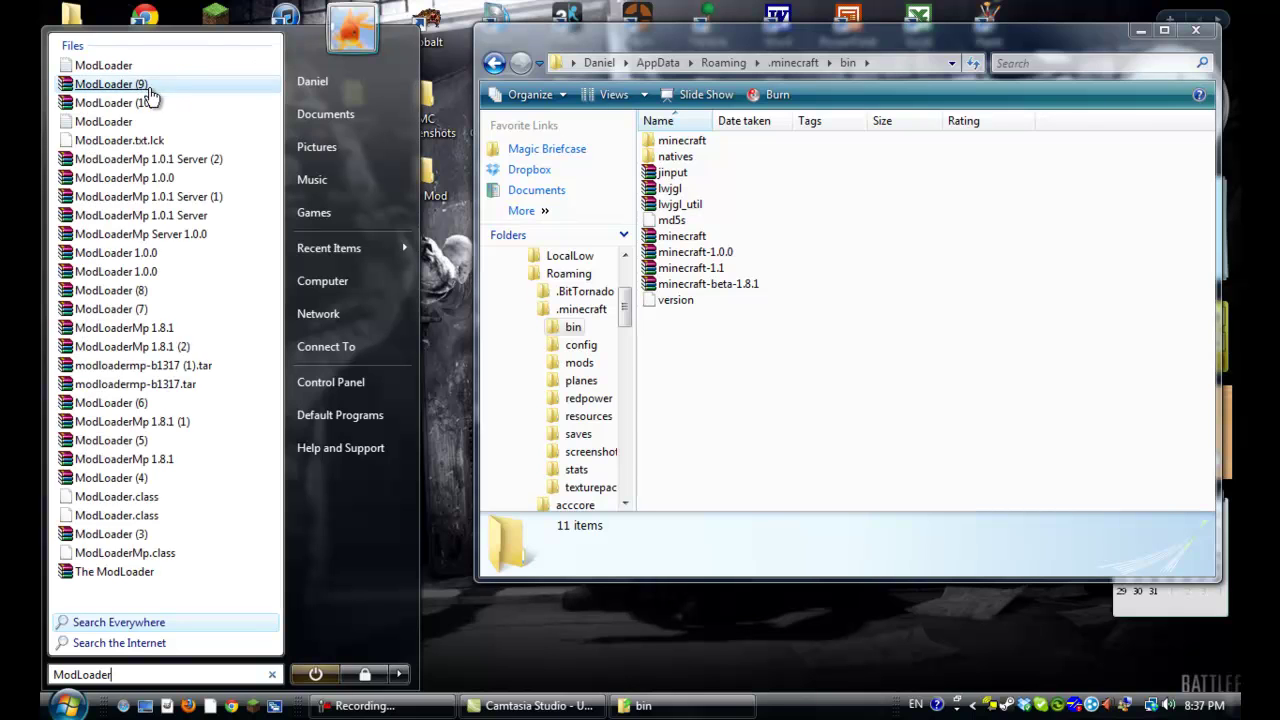
left_click_drag(252, 186, 490, 625)
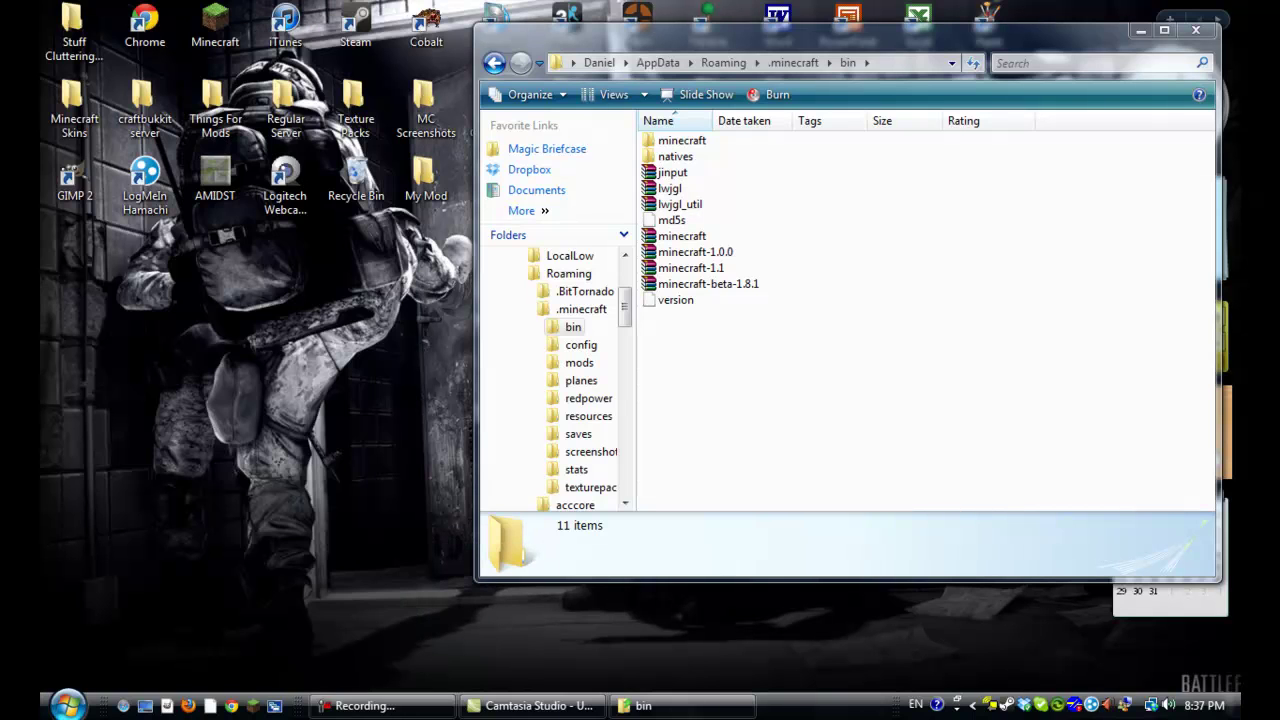
Search SpeedCraft and drag the SpeedCraft 1.4 (2) archive onto the desktop
left_click(66, 705)
type("Speed")
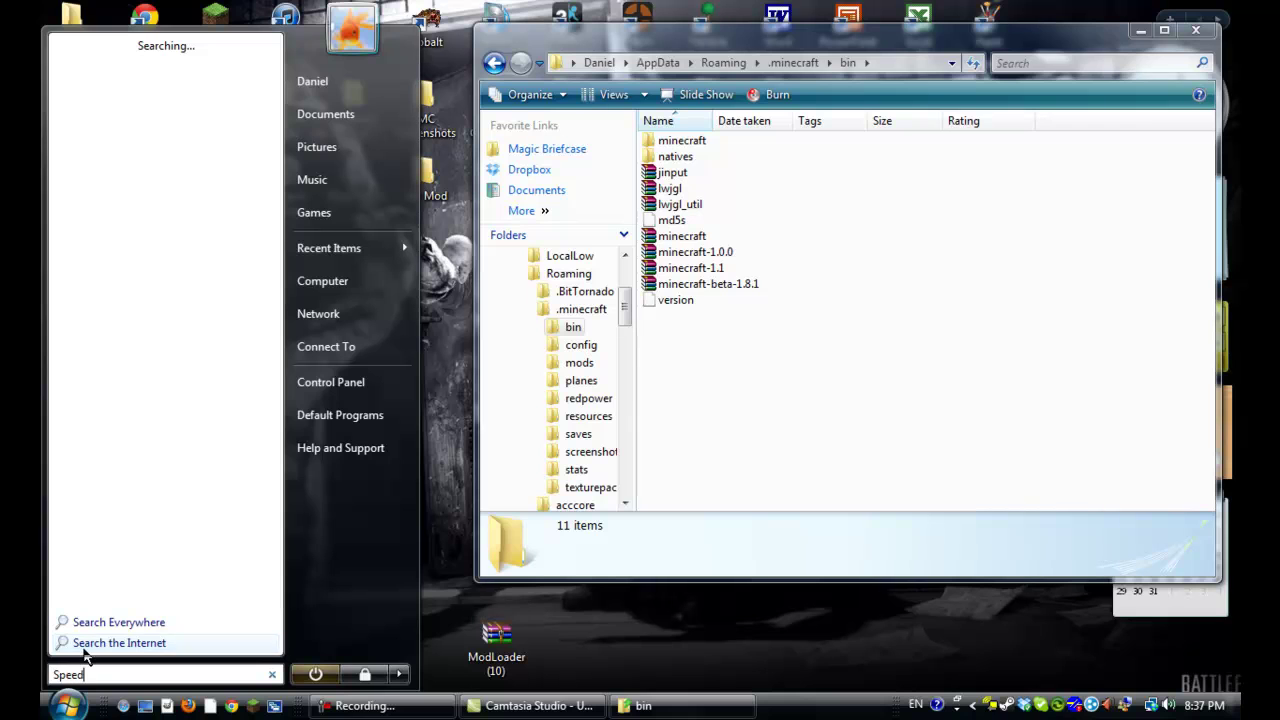
type("Craft")
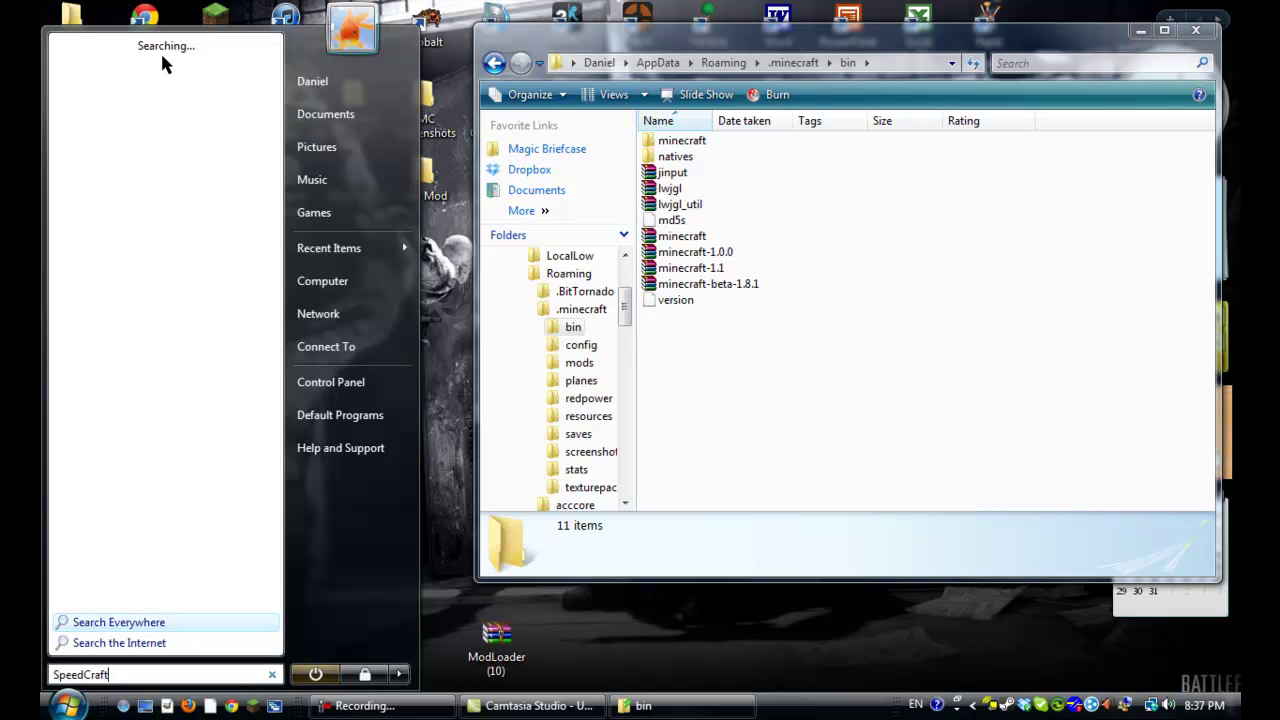
left_click_drag(158, 146, 496, 636)
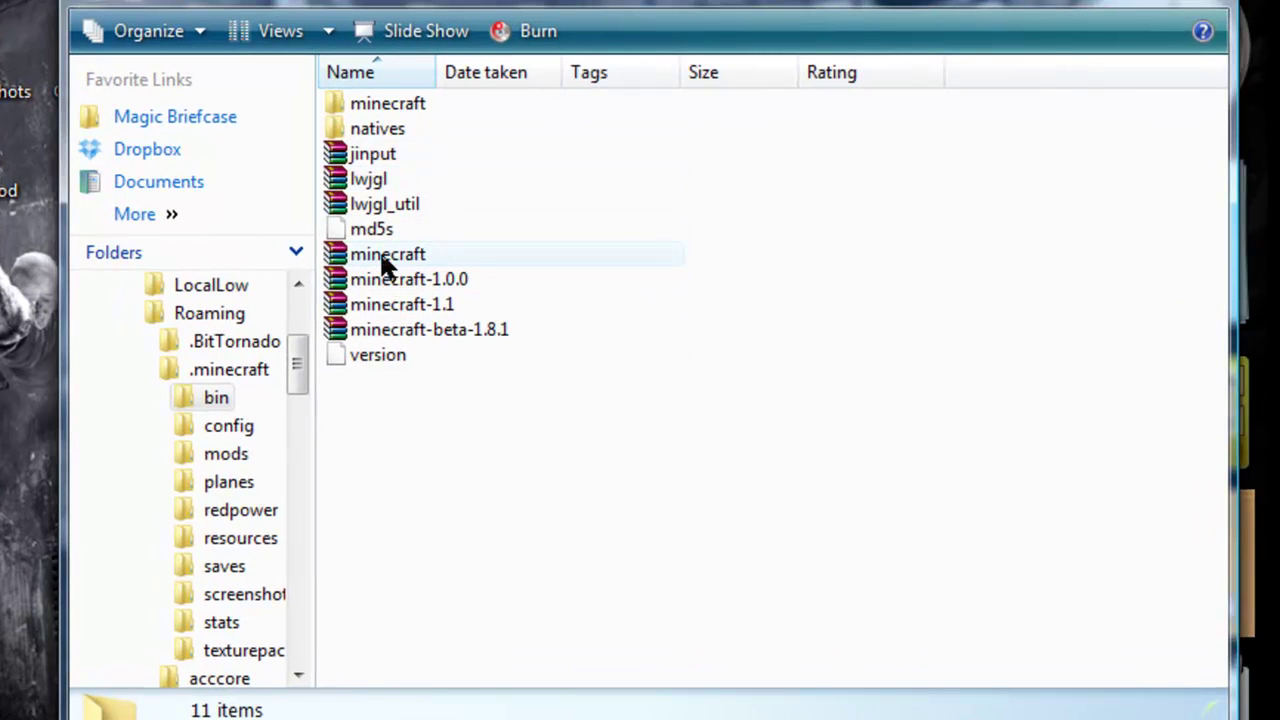
Open minecraft.jar from the bin folder with Open With > WinRAR archiver
double_click(380, 252)
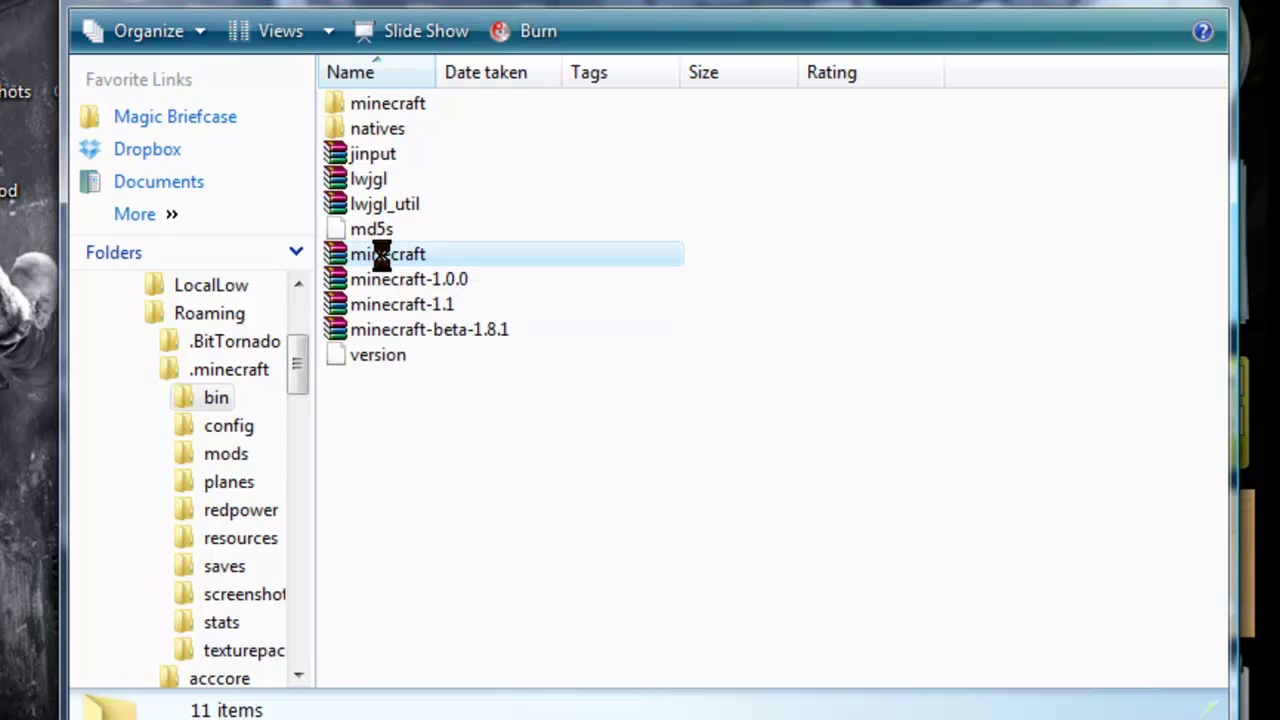
right_click(380, 254)
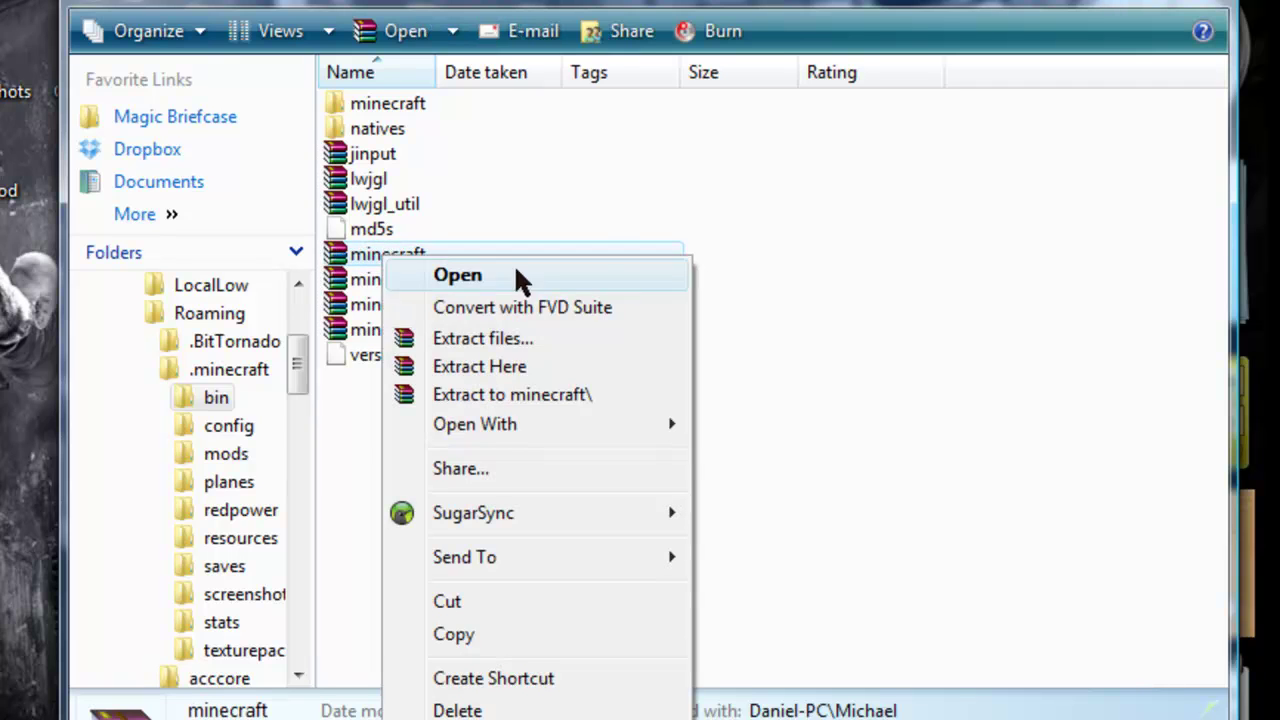
left_click(980, 323)
left_click(980, 323)
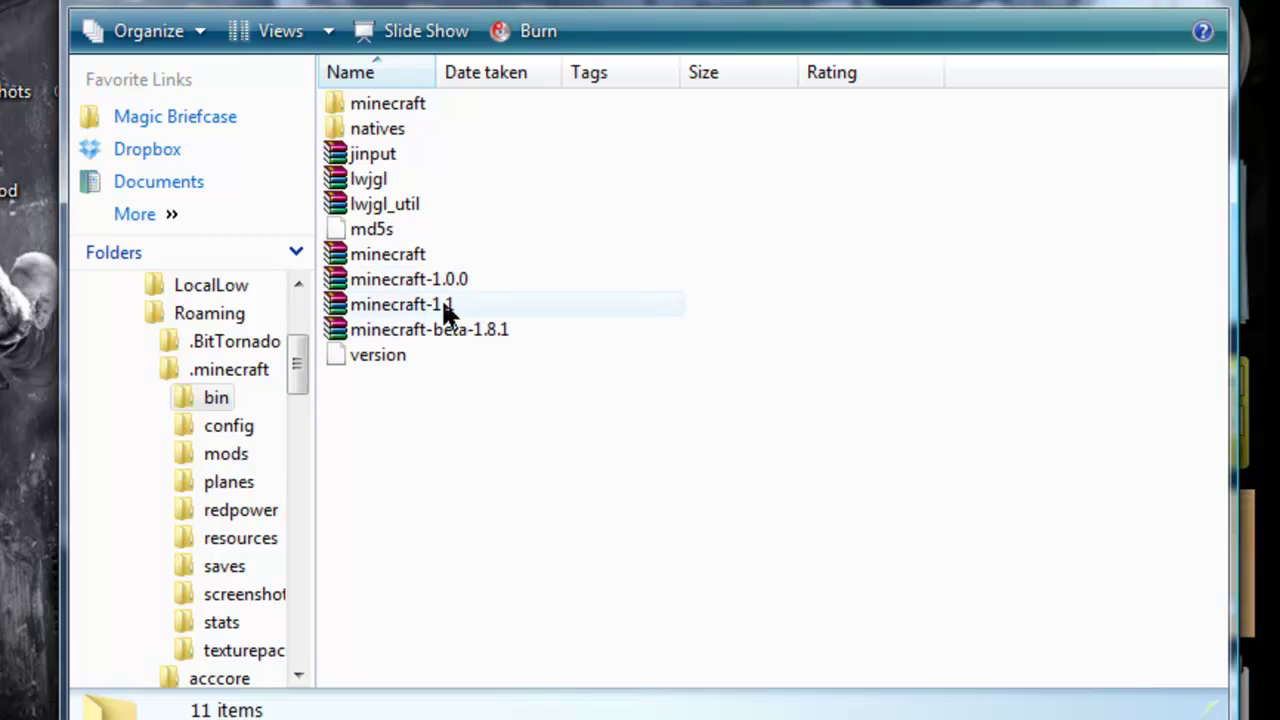
right_click(405, 259)
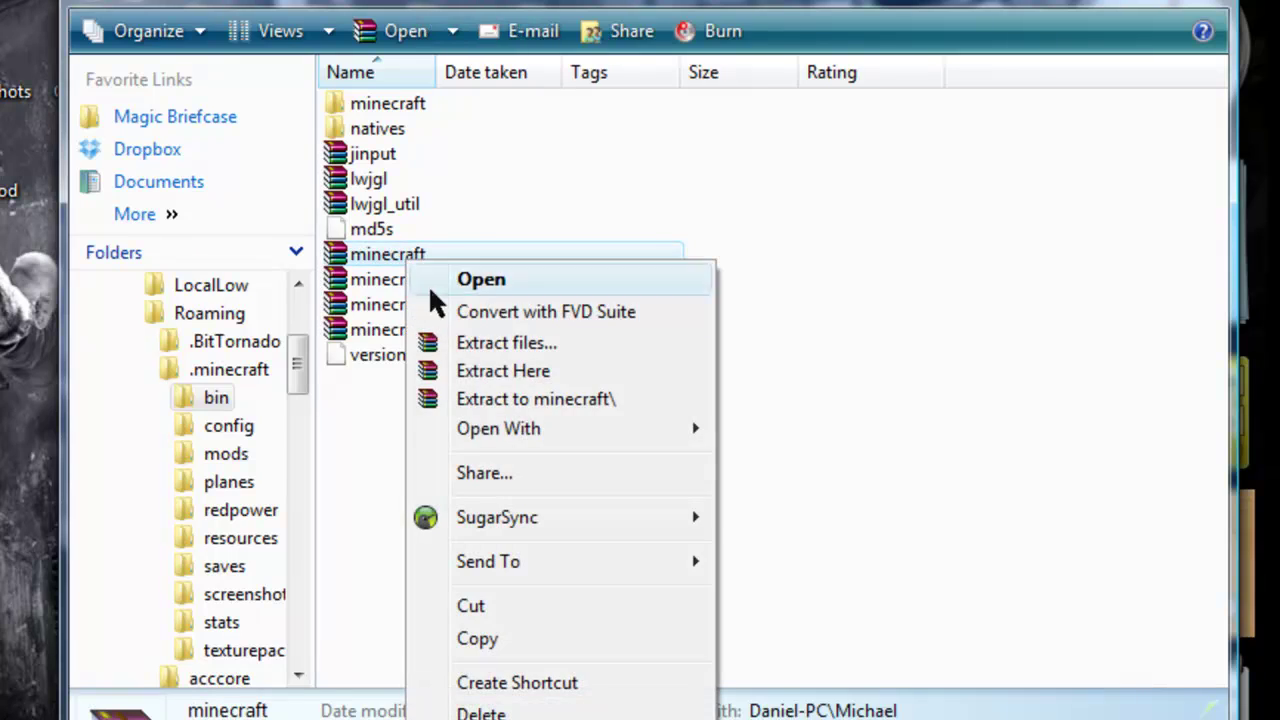
mouse_move(630, 440)
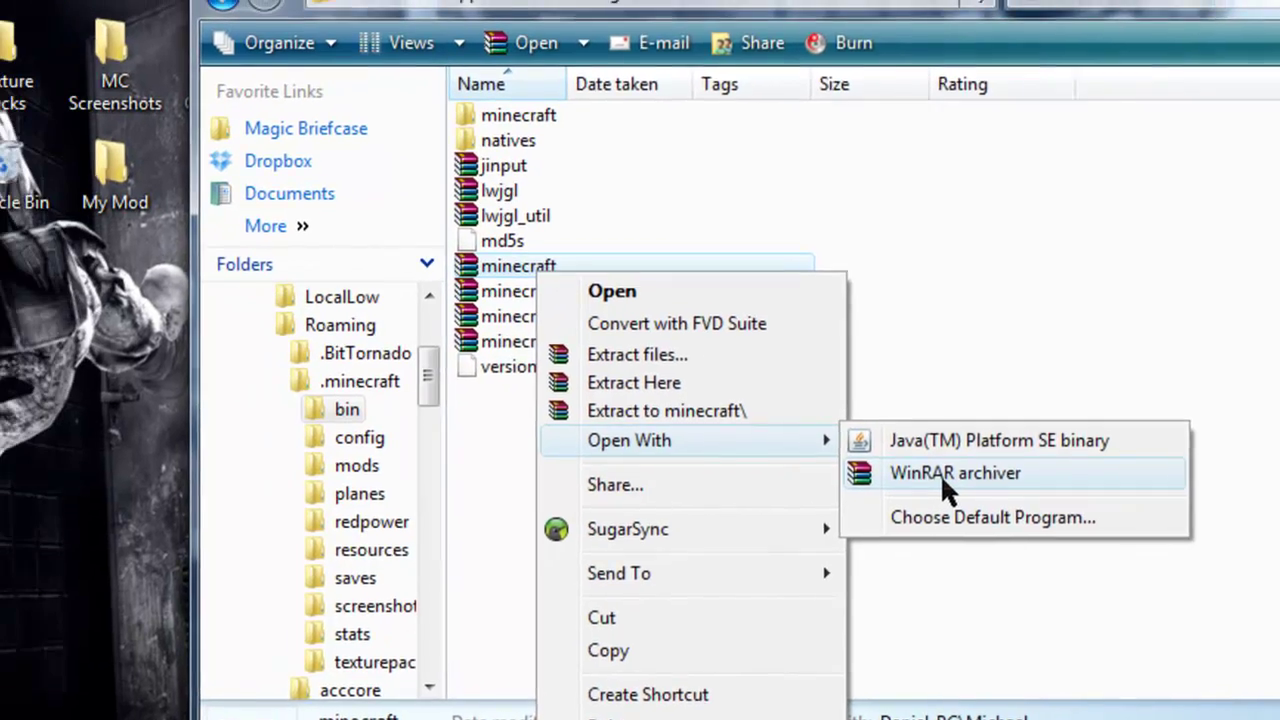
left_click(805, 461)
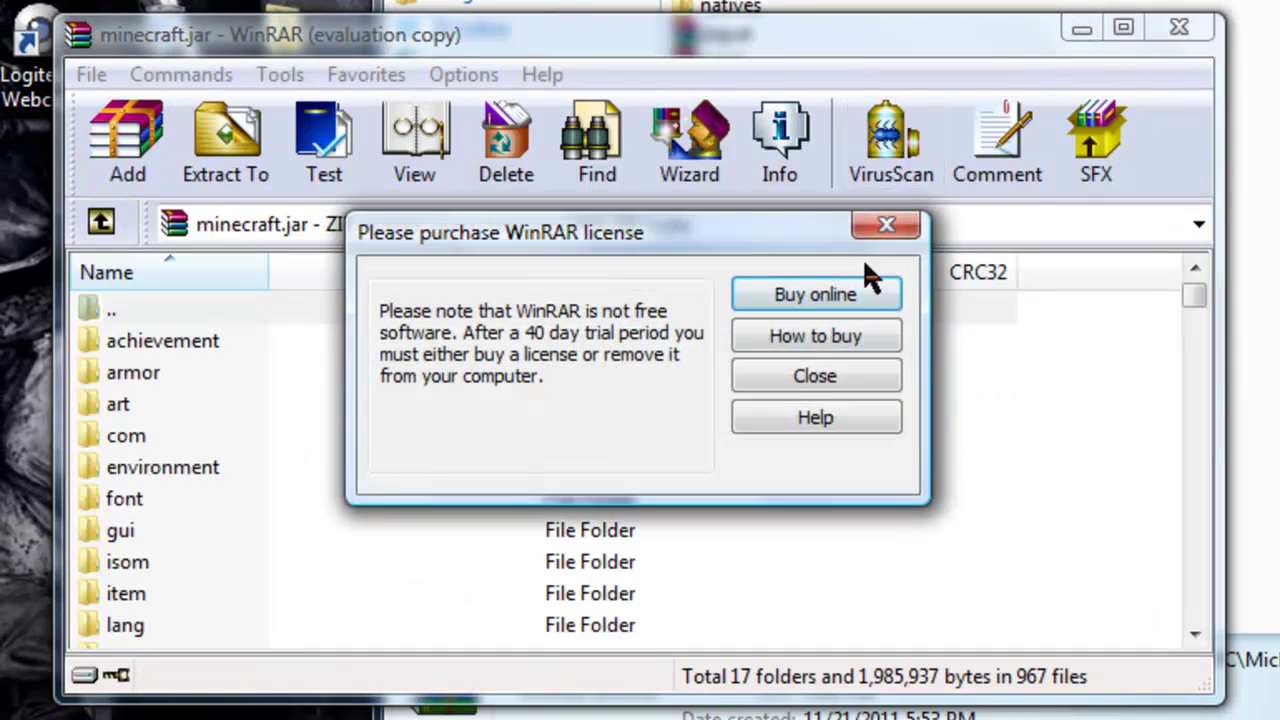
Dismiss the license reminder and delete the META-INF folder from minecraft.jar
left_click(886, 225)
scroll(470, 460, "down", 3)
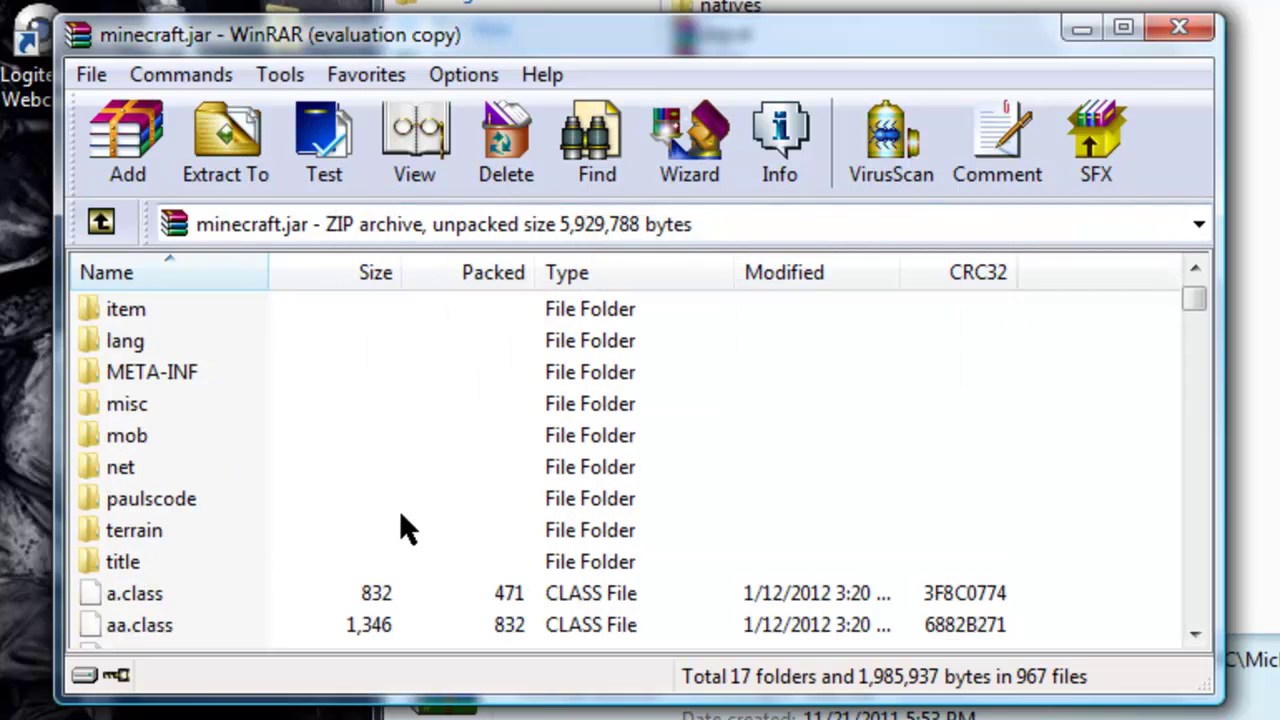
scroll(222, 398, "up", 1)
left_click(165, 467)
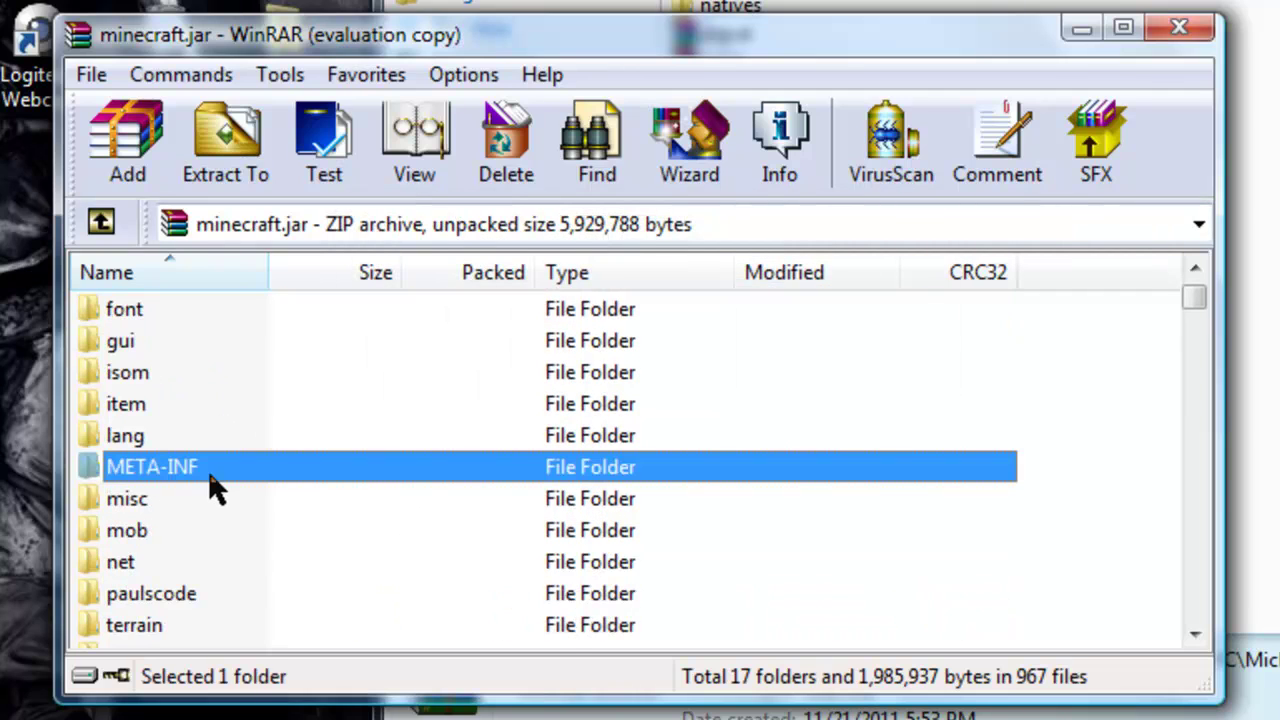
right_click(237, 478)
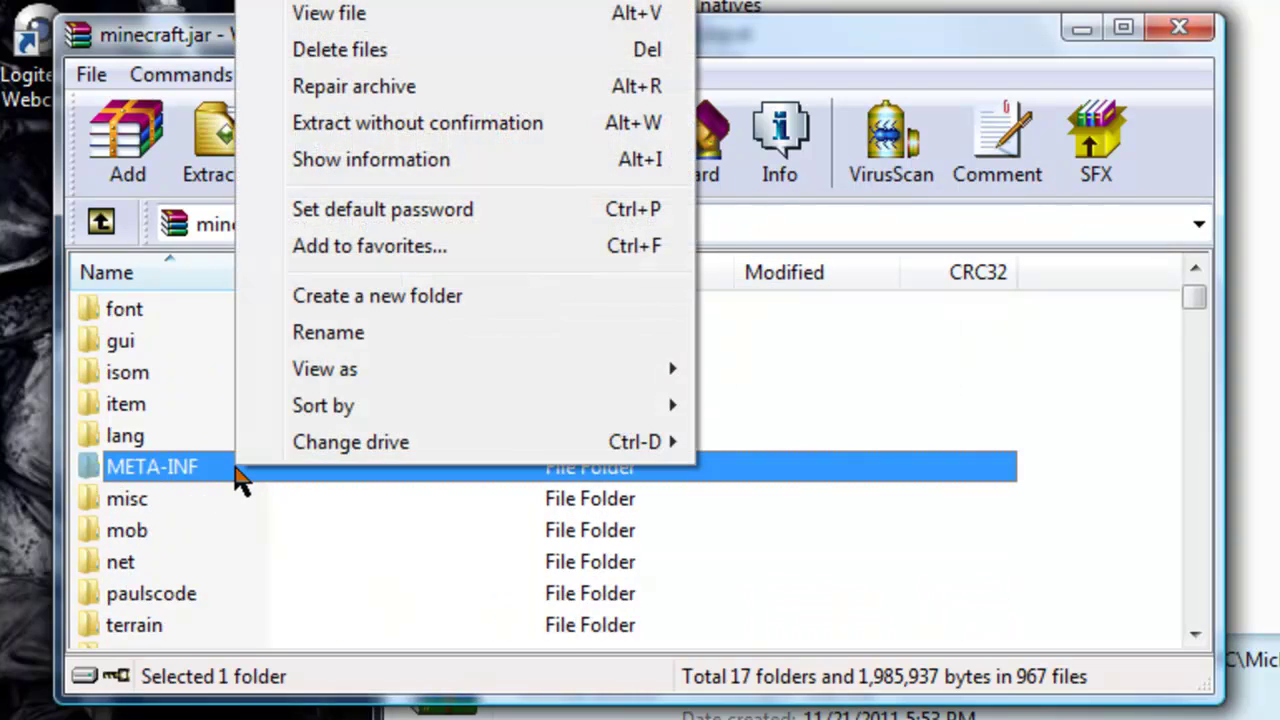
left_click(355, 50)
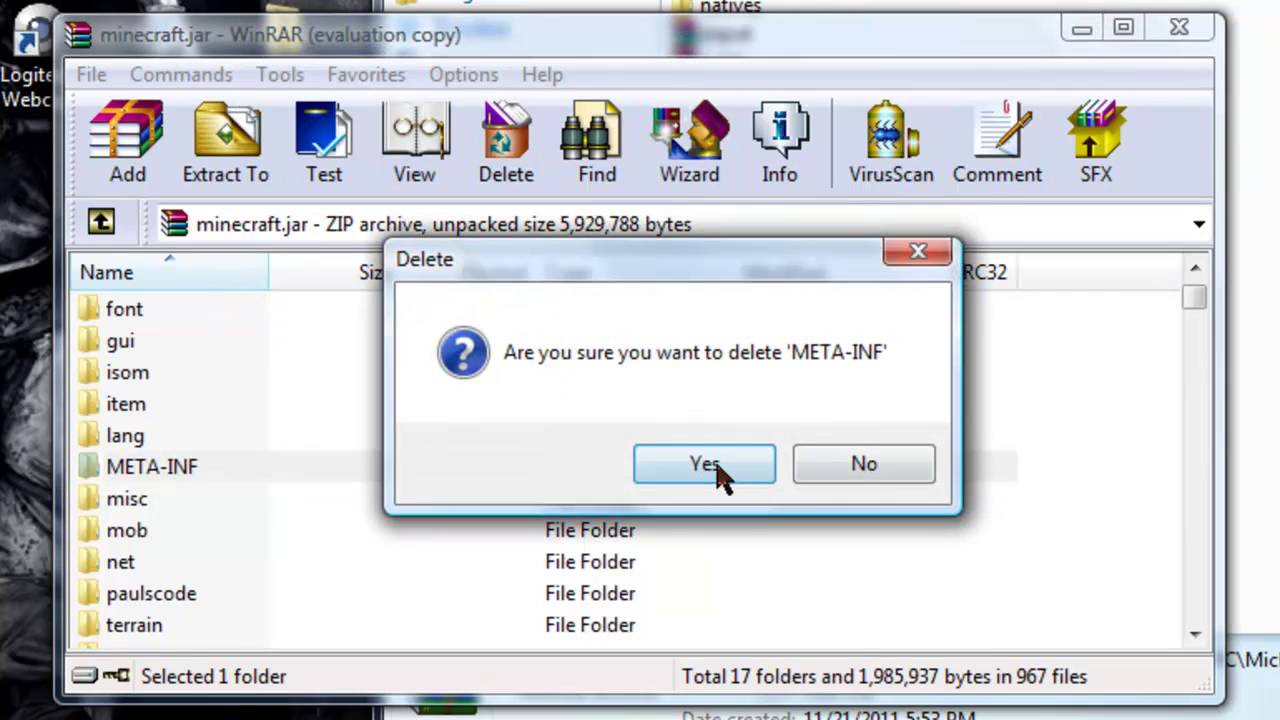
left_click(712, 462)
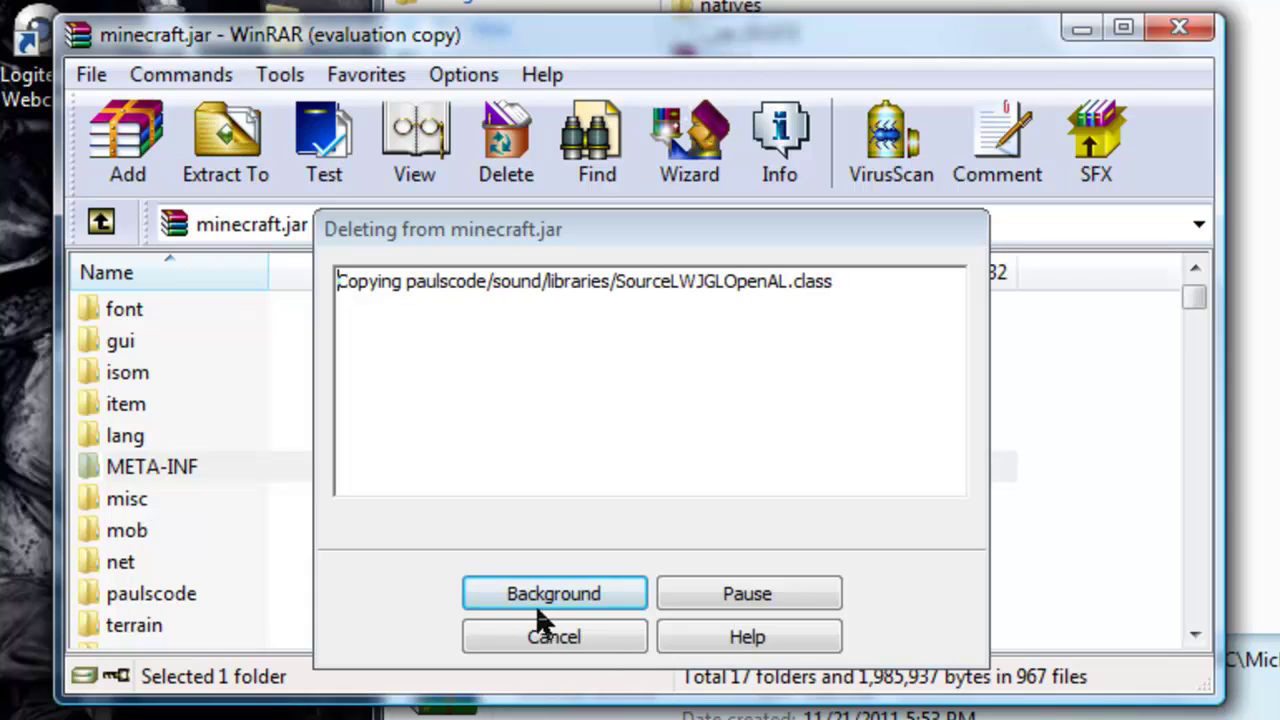
scroll(623, 449, "down", 2)
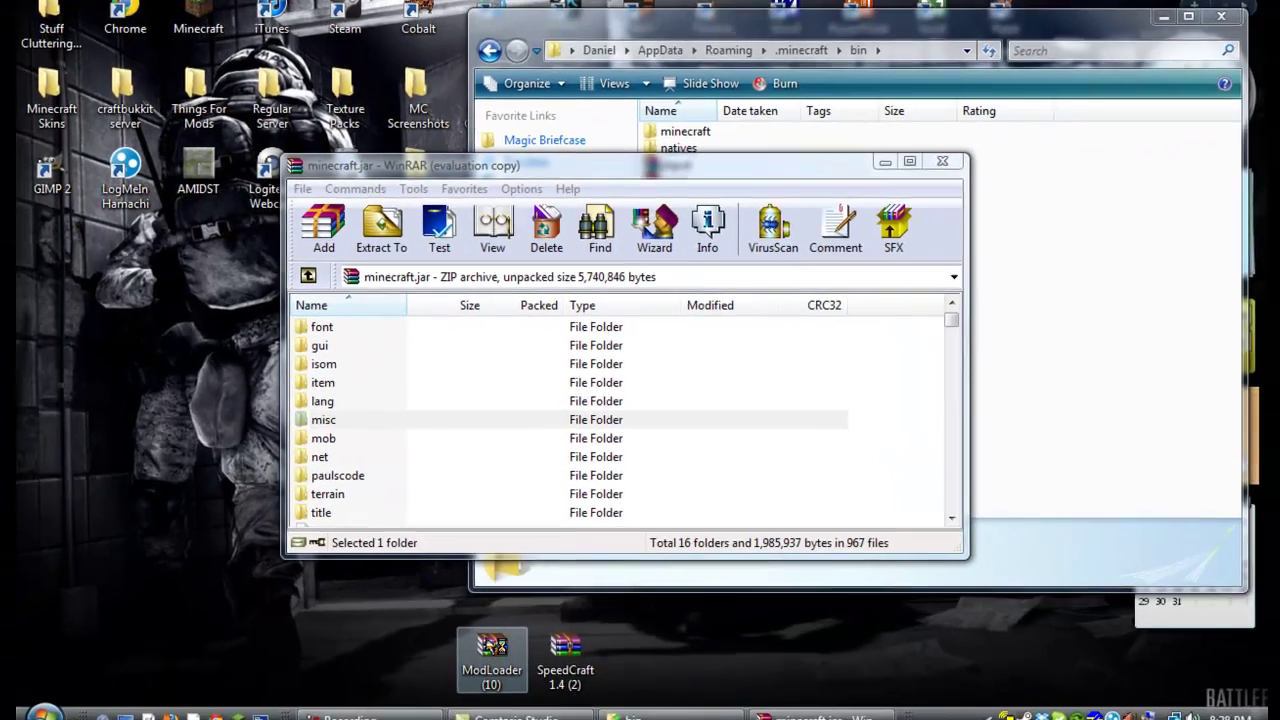
Drag all 15 files from ModLoader (10).zip into minecraft.jar, replacing existing ones, and close minecraft.jar
double_click(496, 640)
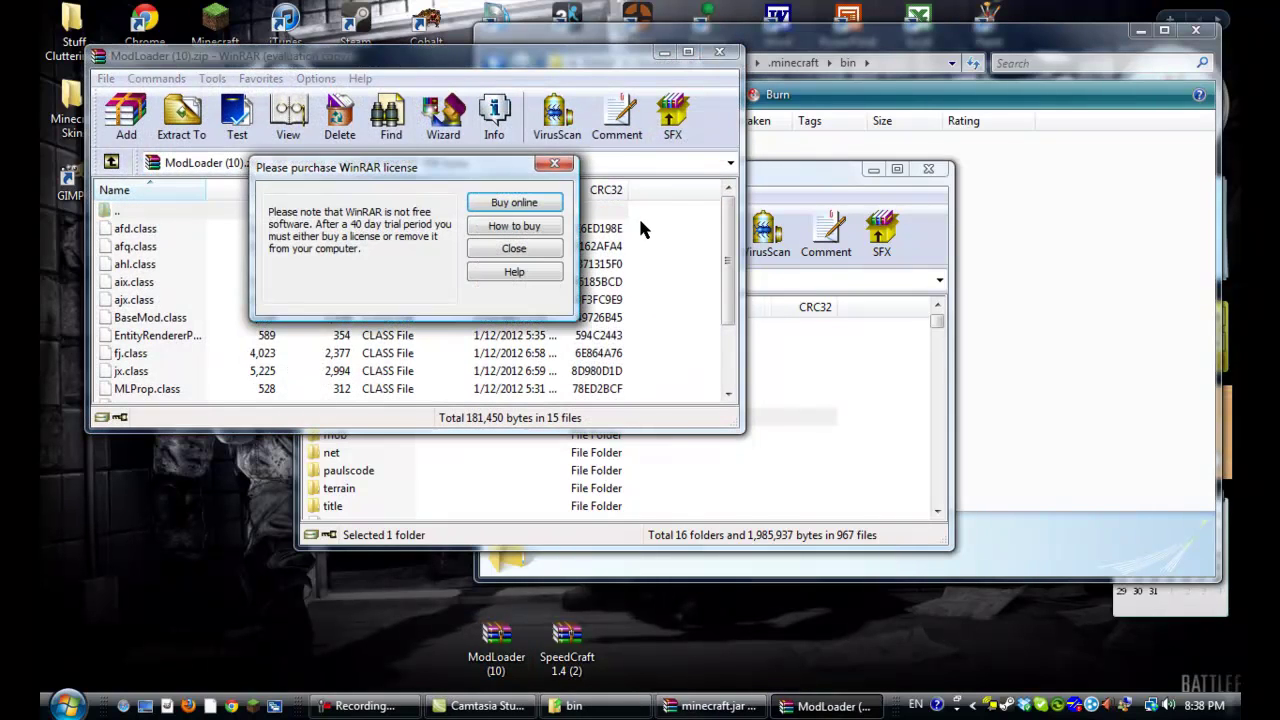
left_click(569, 163)
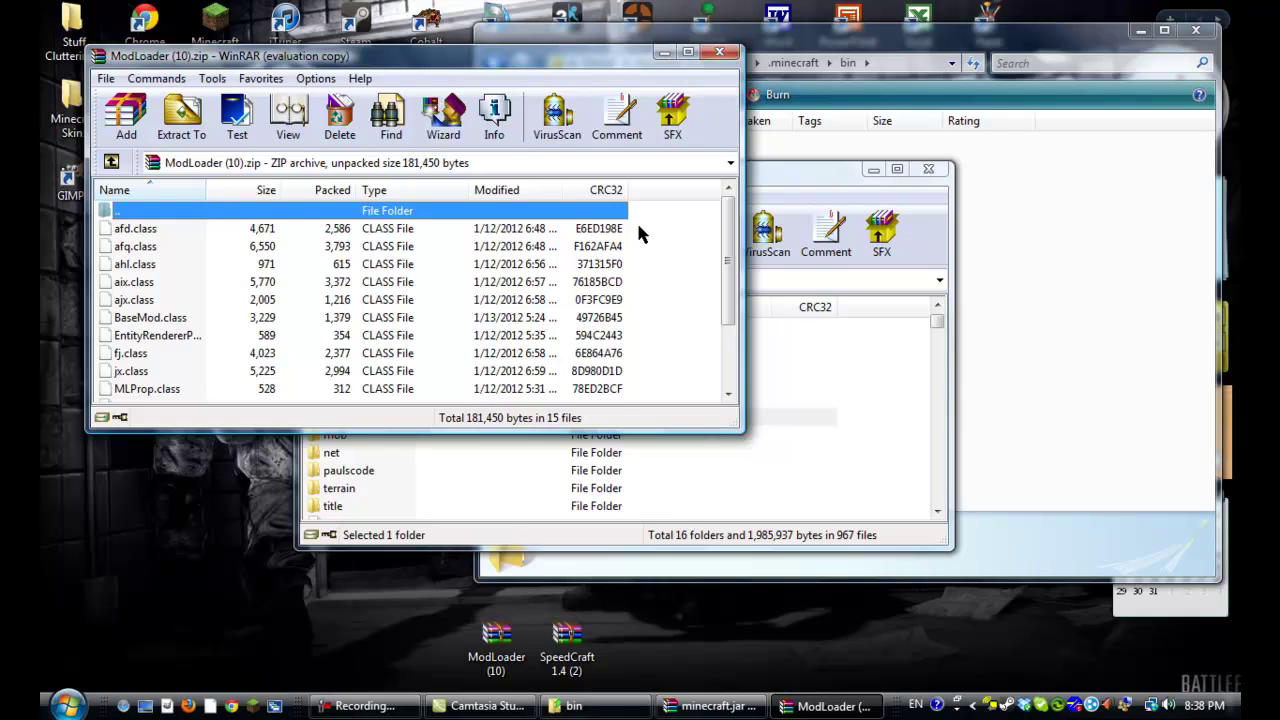
key("ctrl+a")
left_click_drag(432, 308, 825, 412)
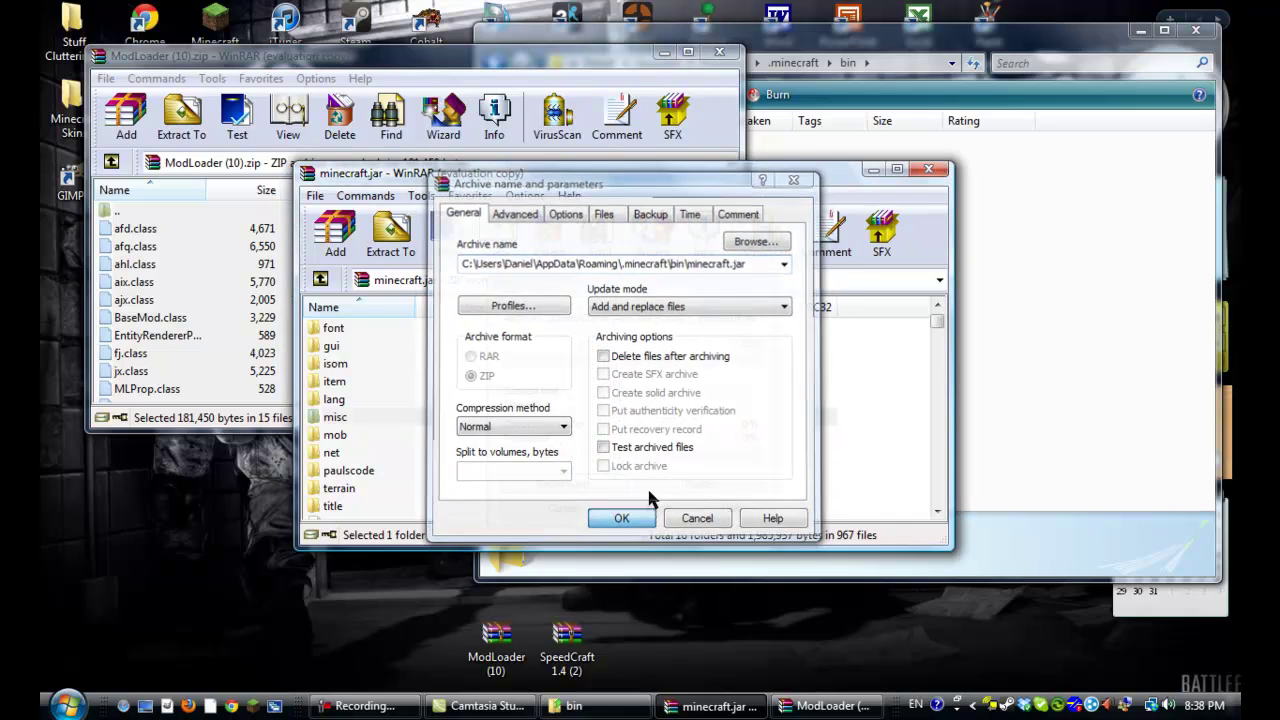
left_click(621, 517)
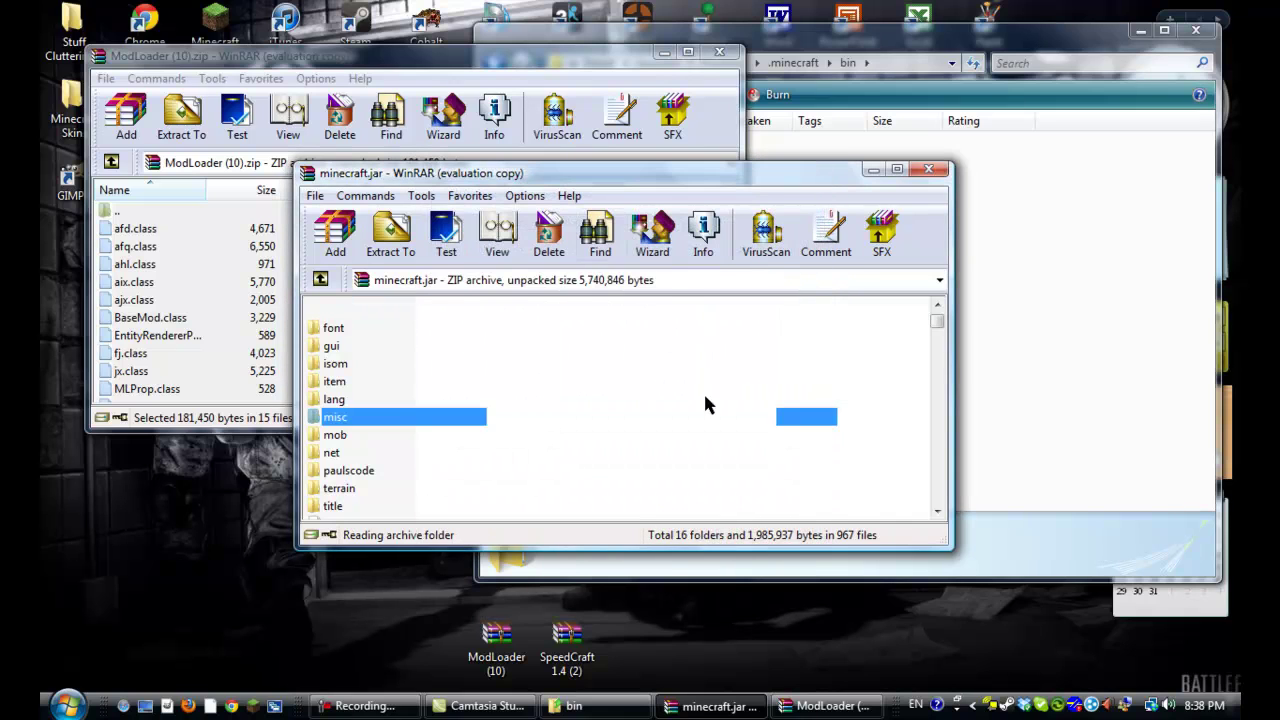
left_click(928, 169)
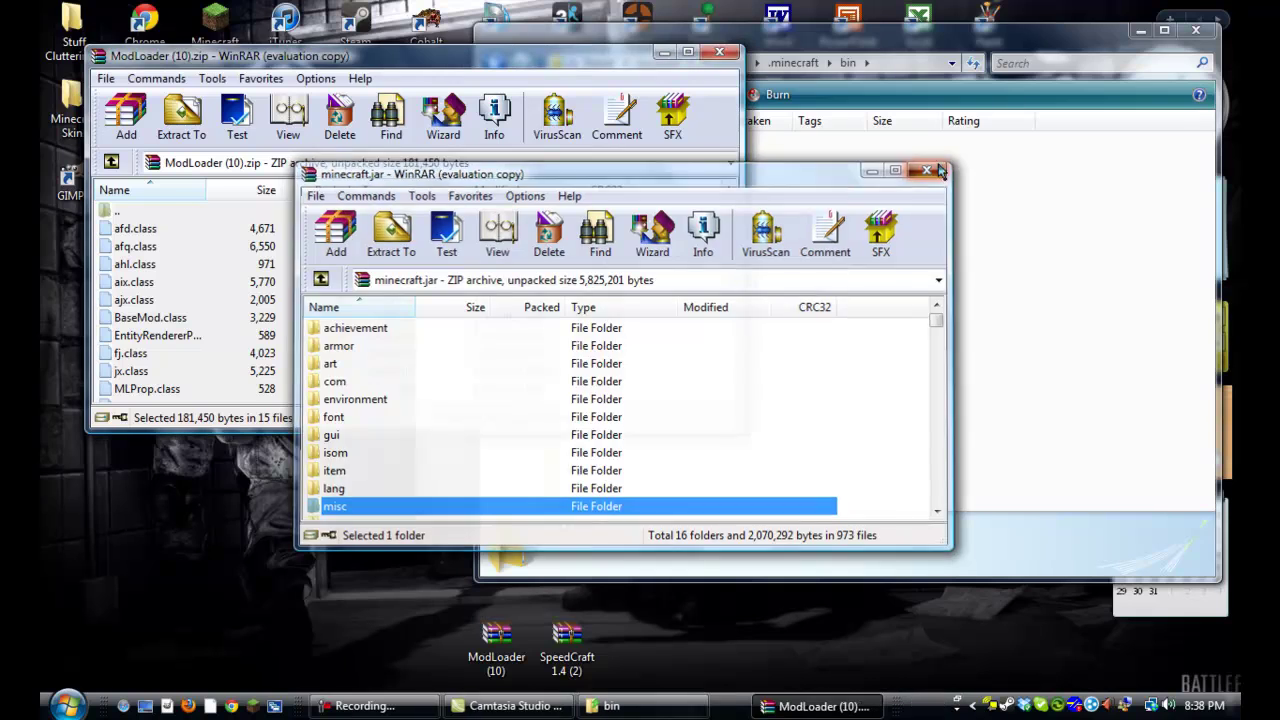
Close the ModLoader archive and delete the ModLoader folder from the desktop
left_click(718, 53)
left_click(500, 640)
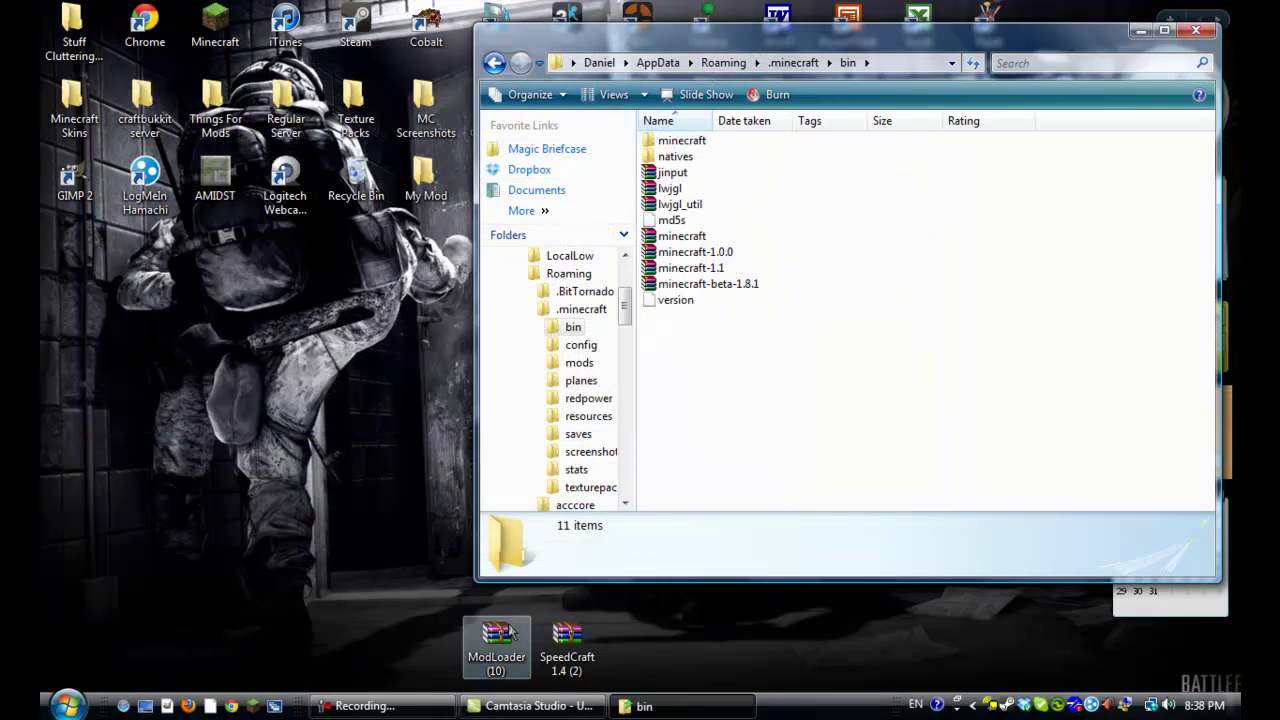
right_click(510, 622)
left_click(590, 562)
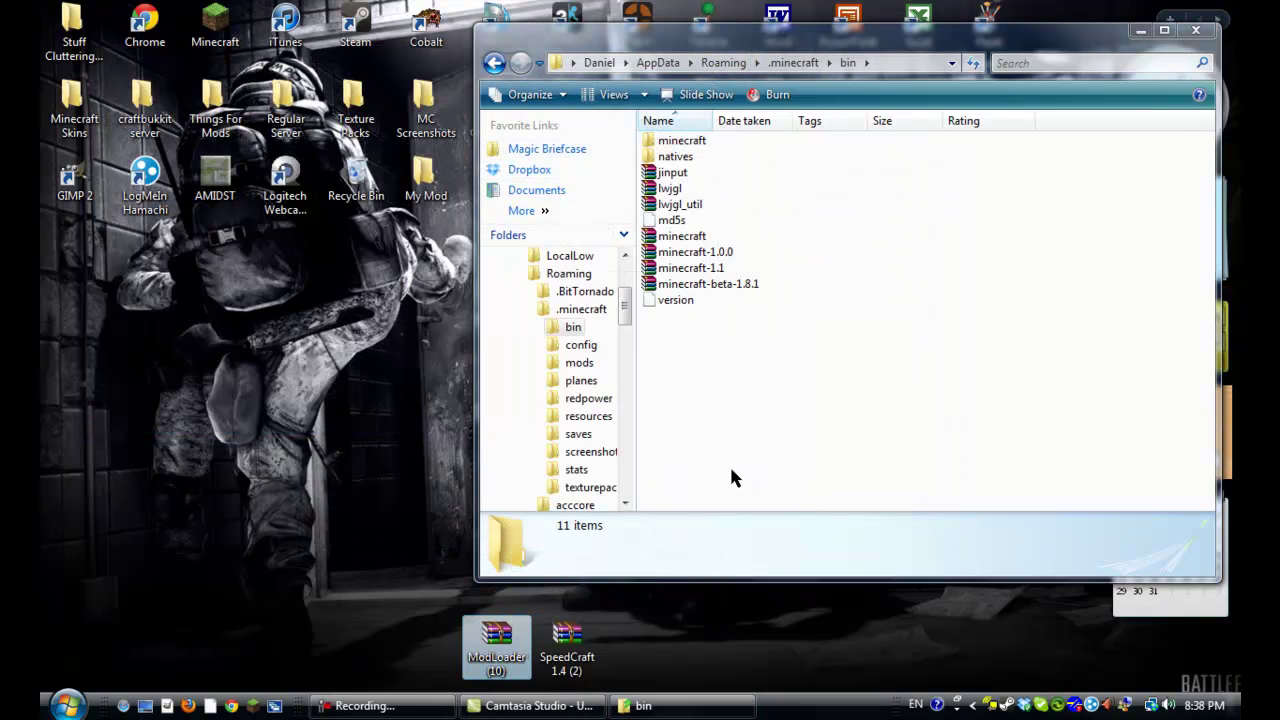
Open the .minecraft mods folder, briefly copy SpeedCraft 1.4 (2) in, then move it back to the desktop
left_click(615, 706)
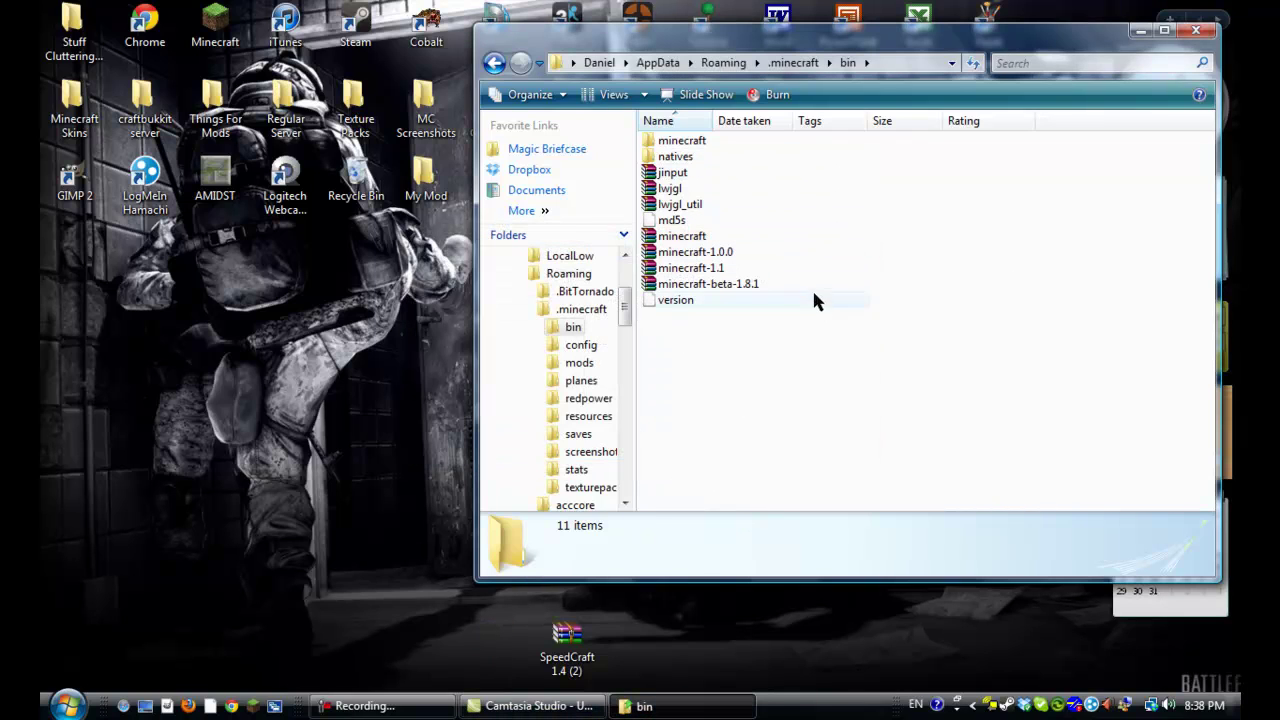
left_click(782, 64)
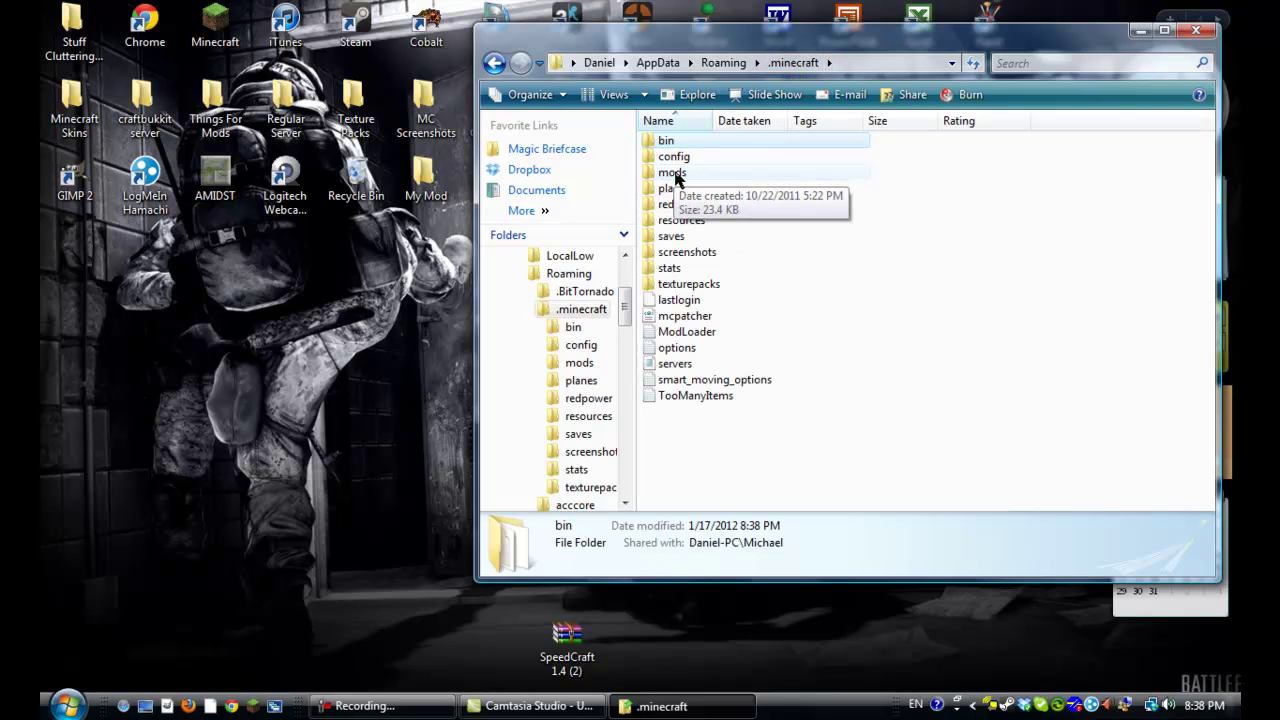
double_click(673, 173)
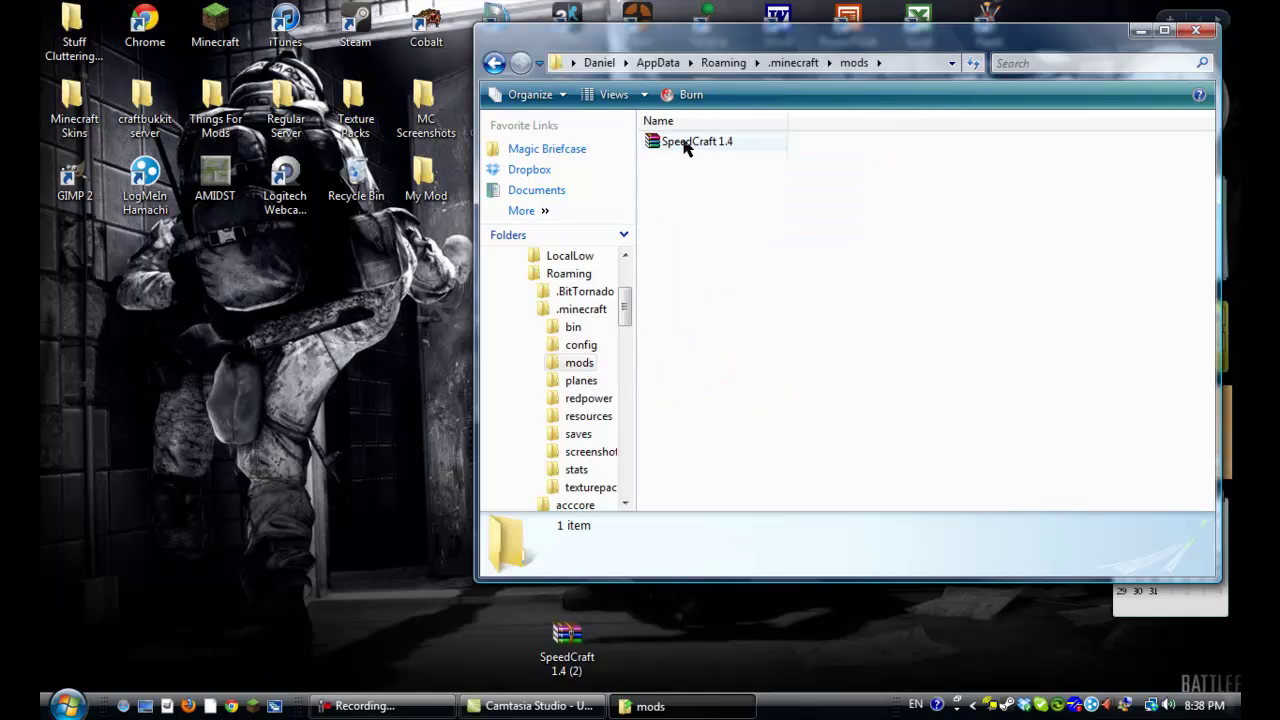
left_click_drag(686, 147, 672, 176)
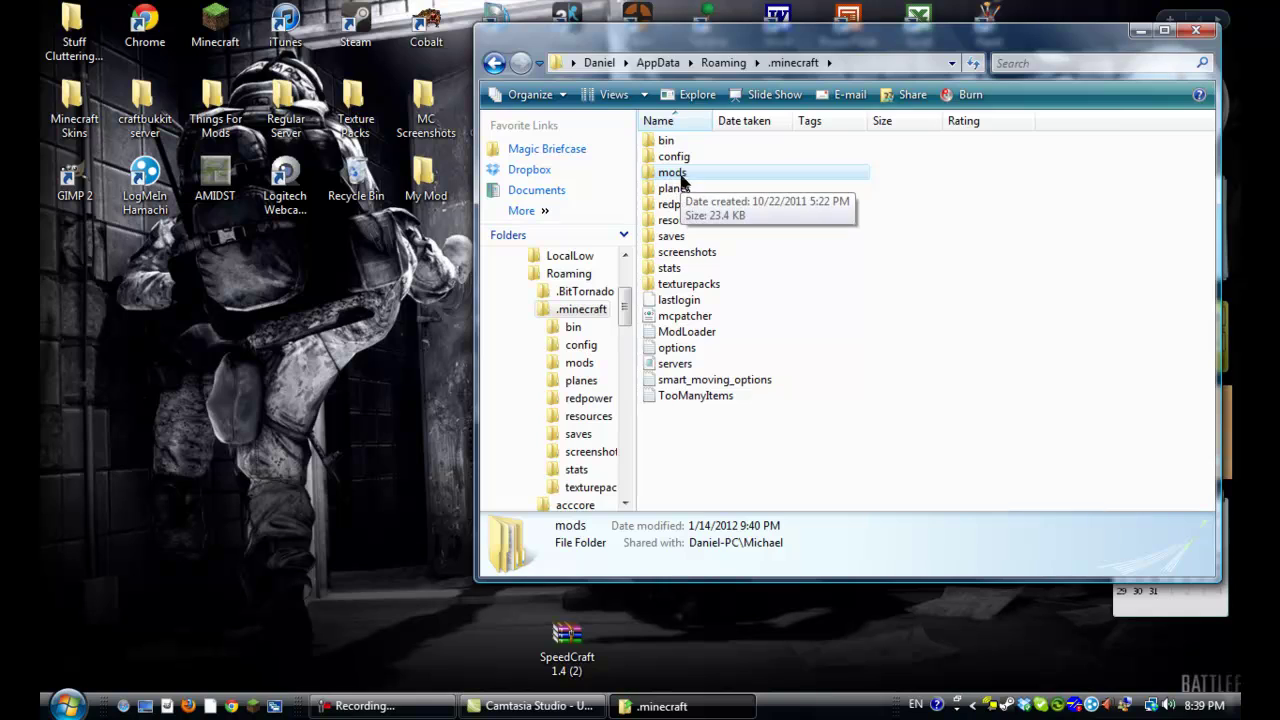
double_click(670, 176)
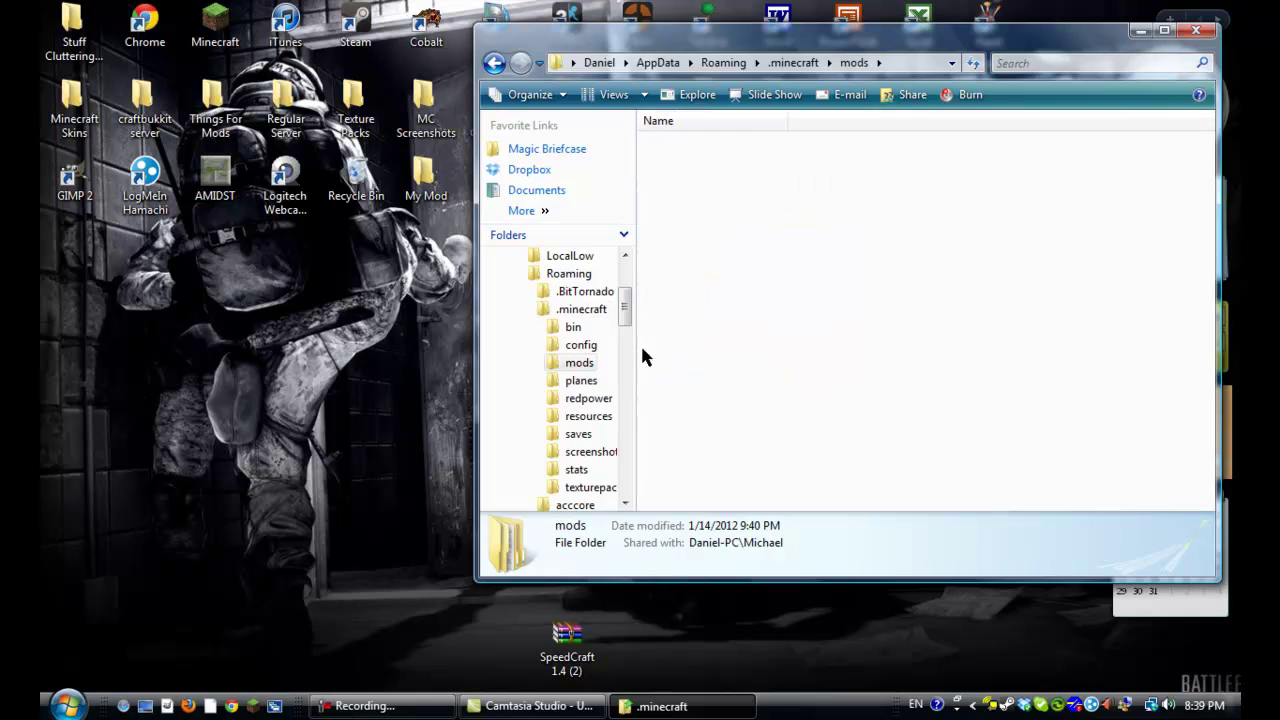
left_click_drag(570, 657, 703, 205)
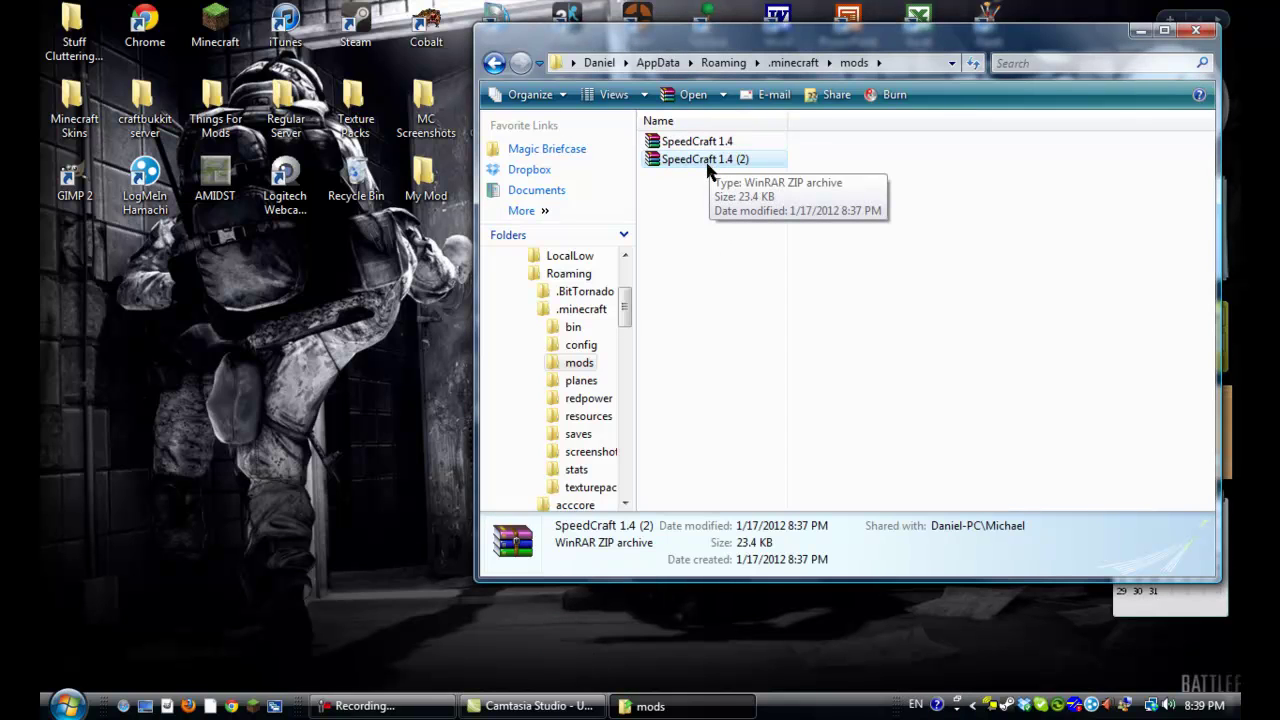
left_click_drag(703, 160, 356, 405)
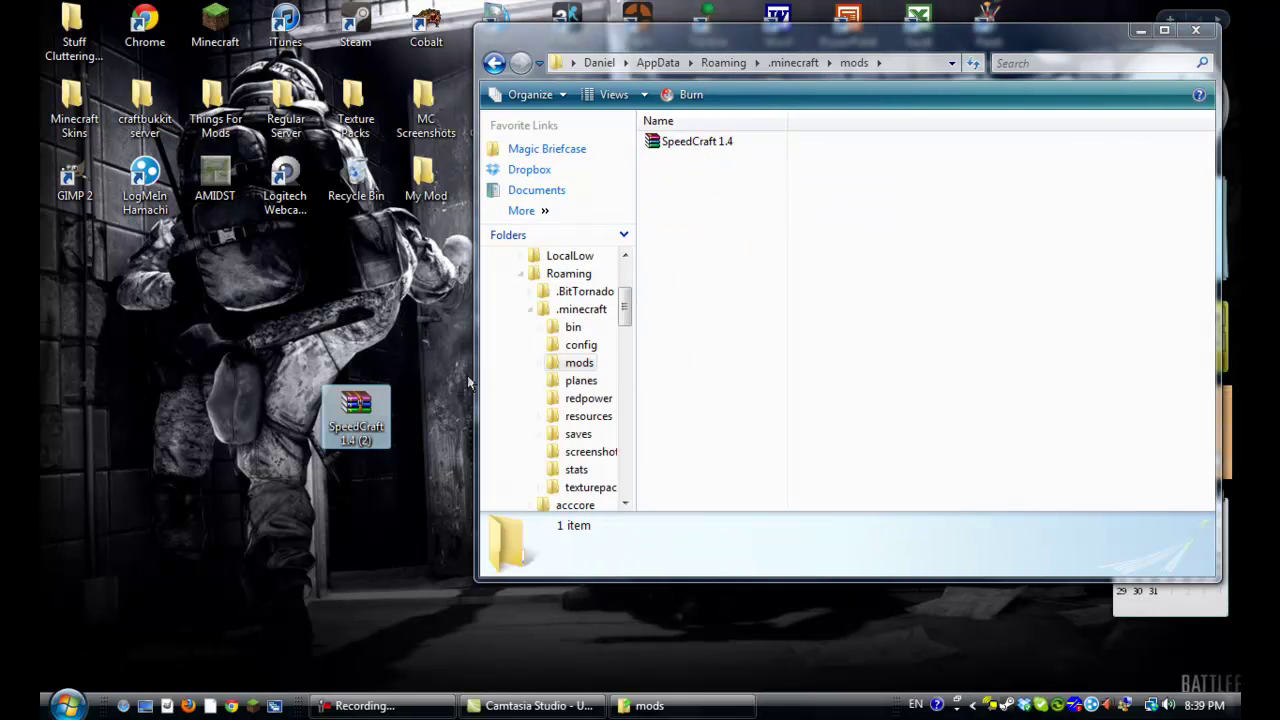
left_click(666, 206)
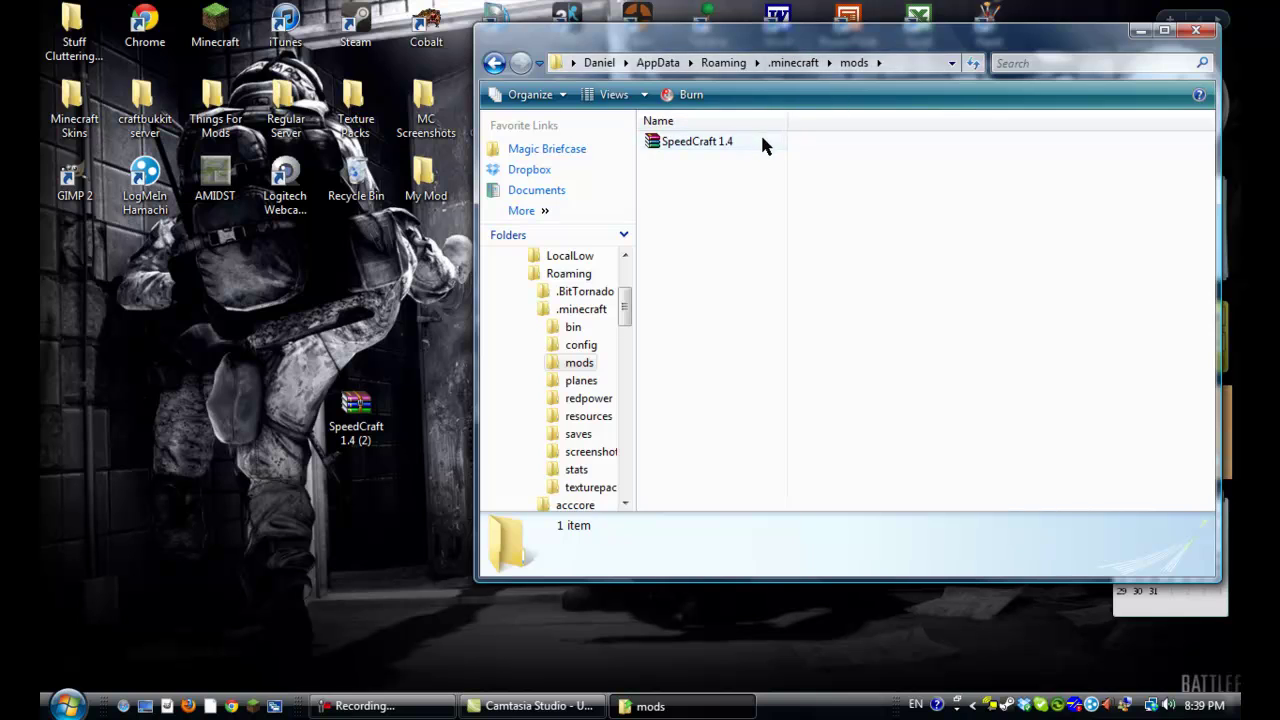
left_click_drag(857, 31, 679, 53)
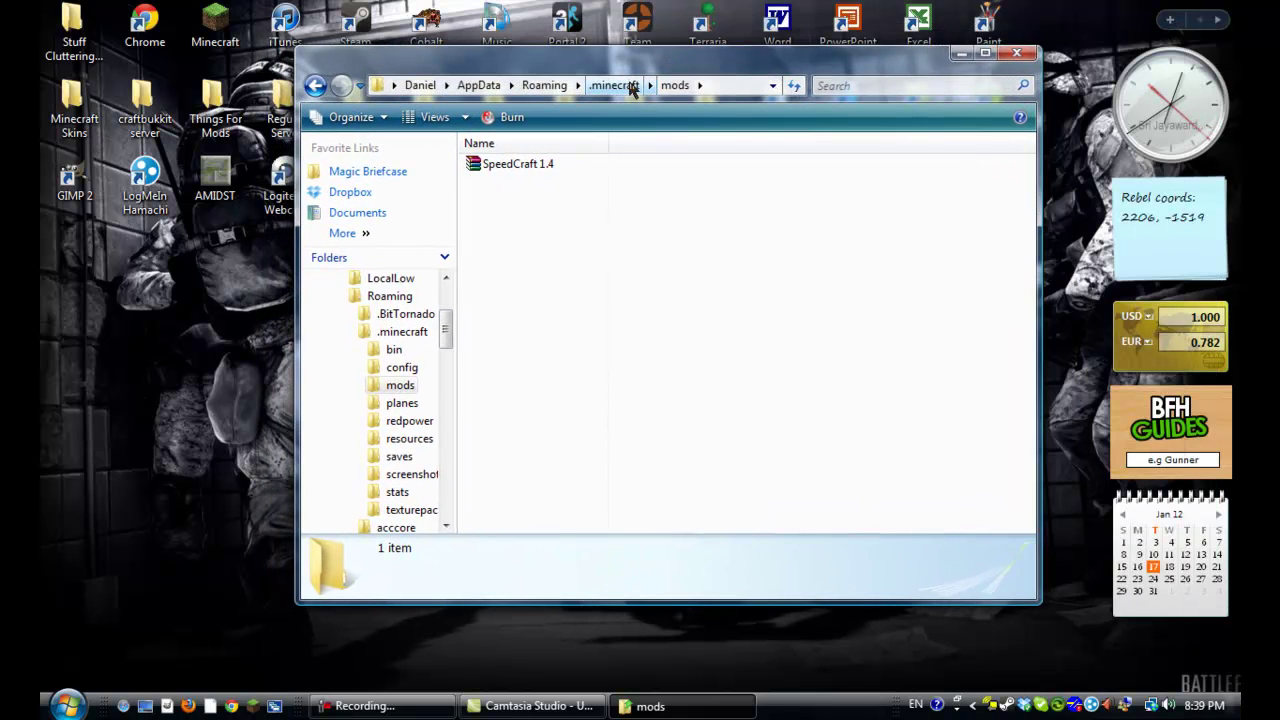
Search Google for toomanyitems from Chrome's address bar
left_click(231, 706)
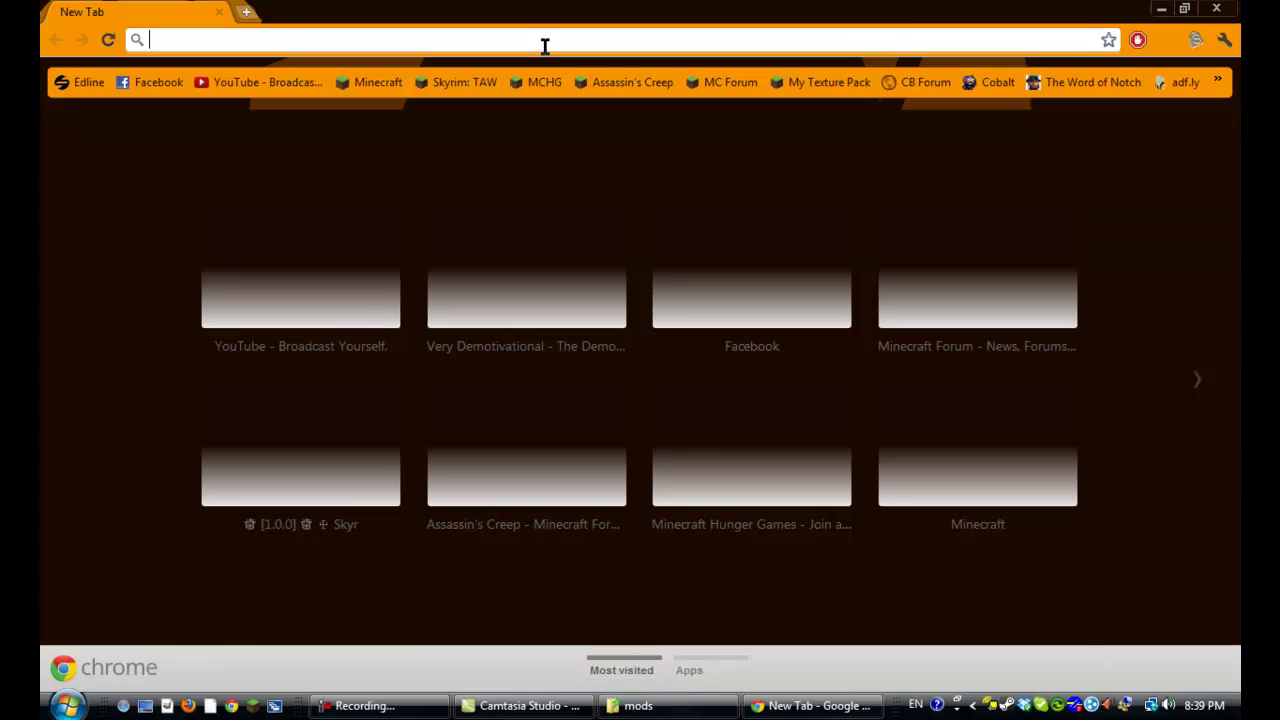
type("toomanyitems")
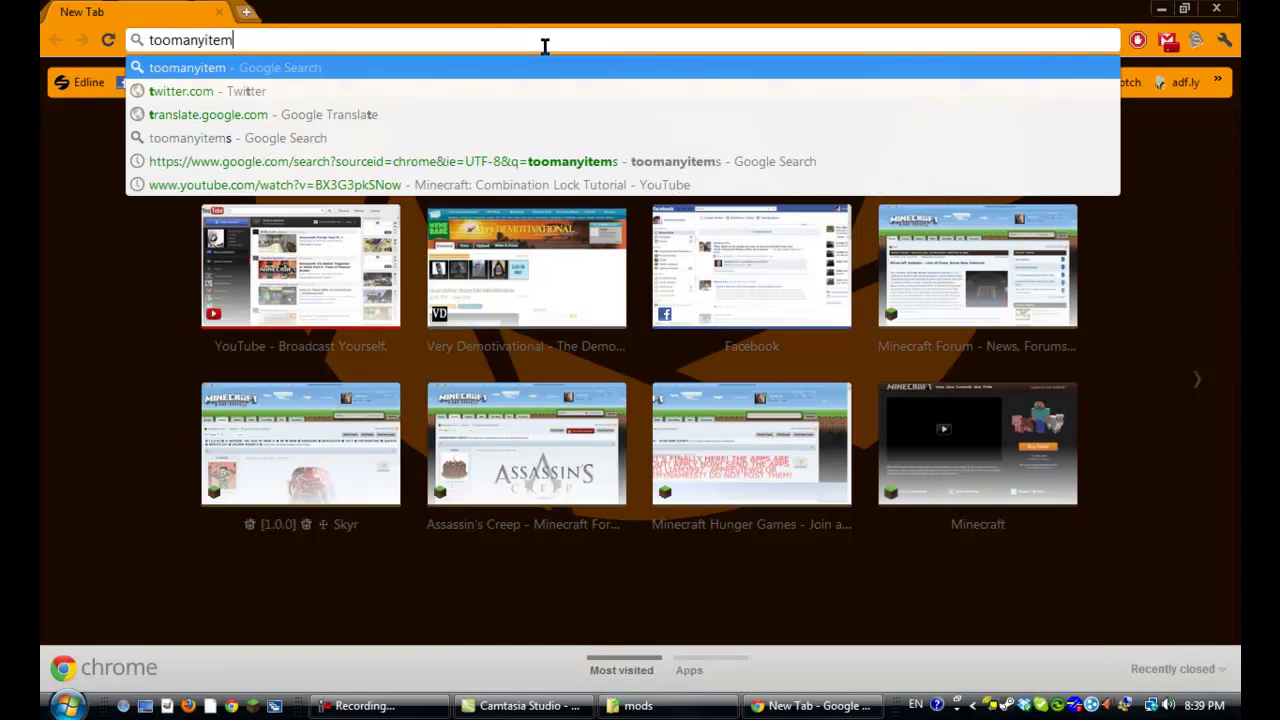
key("Return")
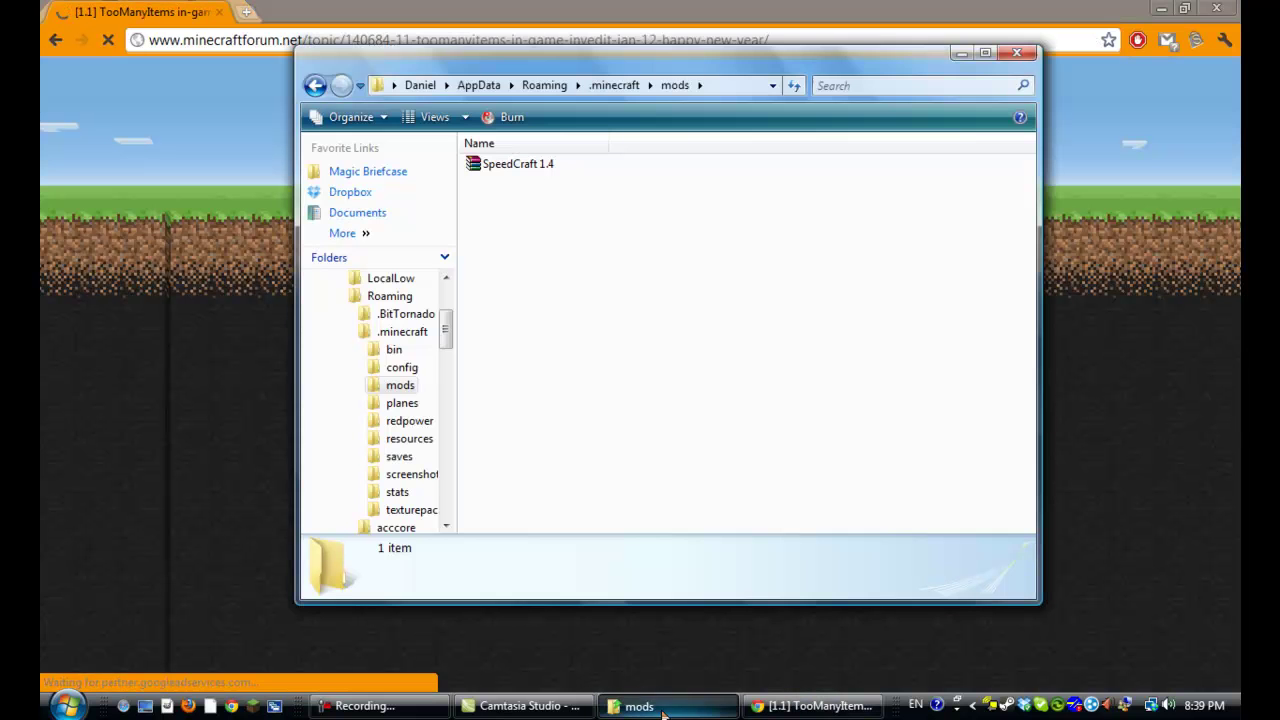
Open minecraft.jar from the .minecraft bin folder in WinRAR, then close Explorer
left_click(617, 85)
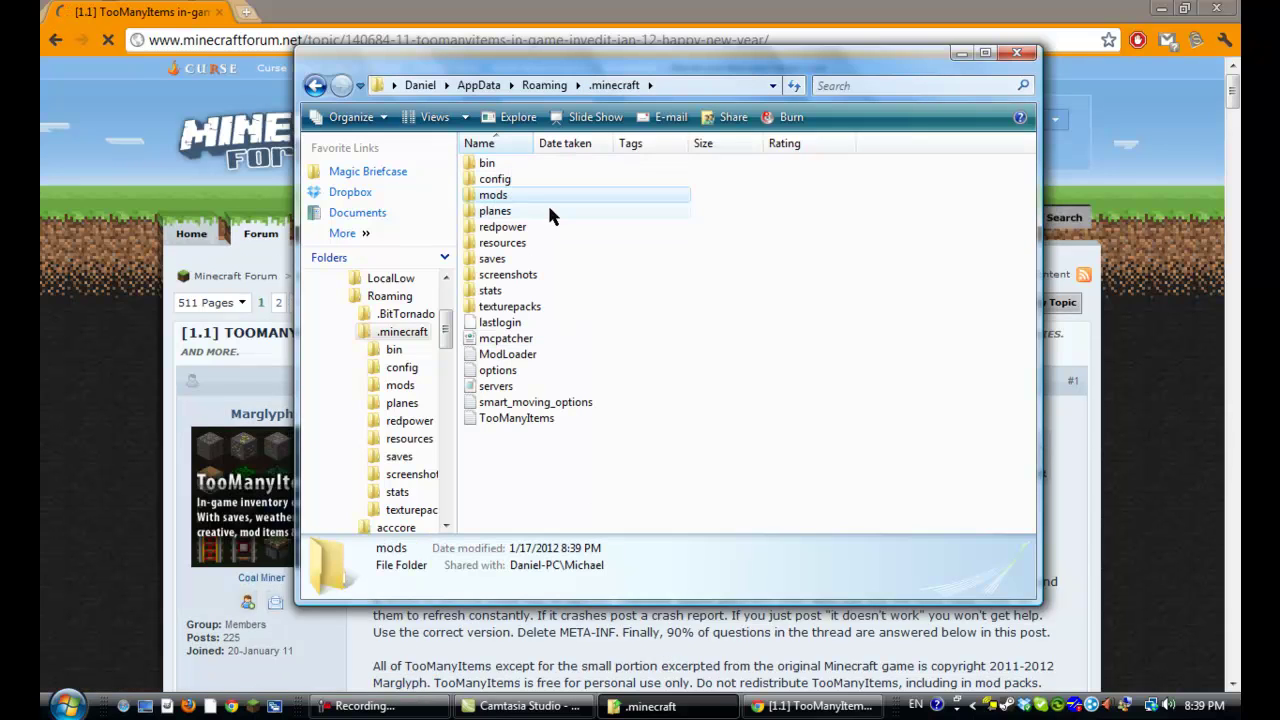
double_click(490, 163)
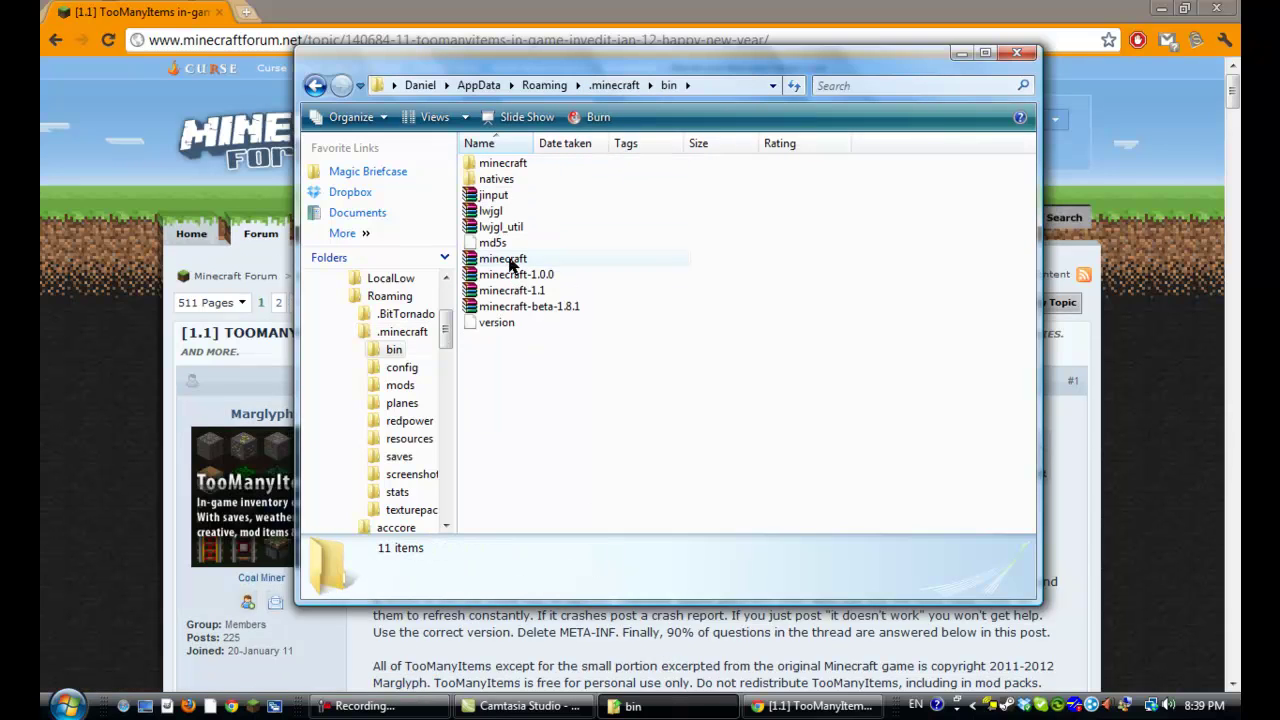
right_click(511, 263)
mouse_move(598, 366)
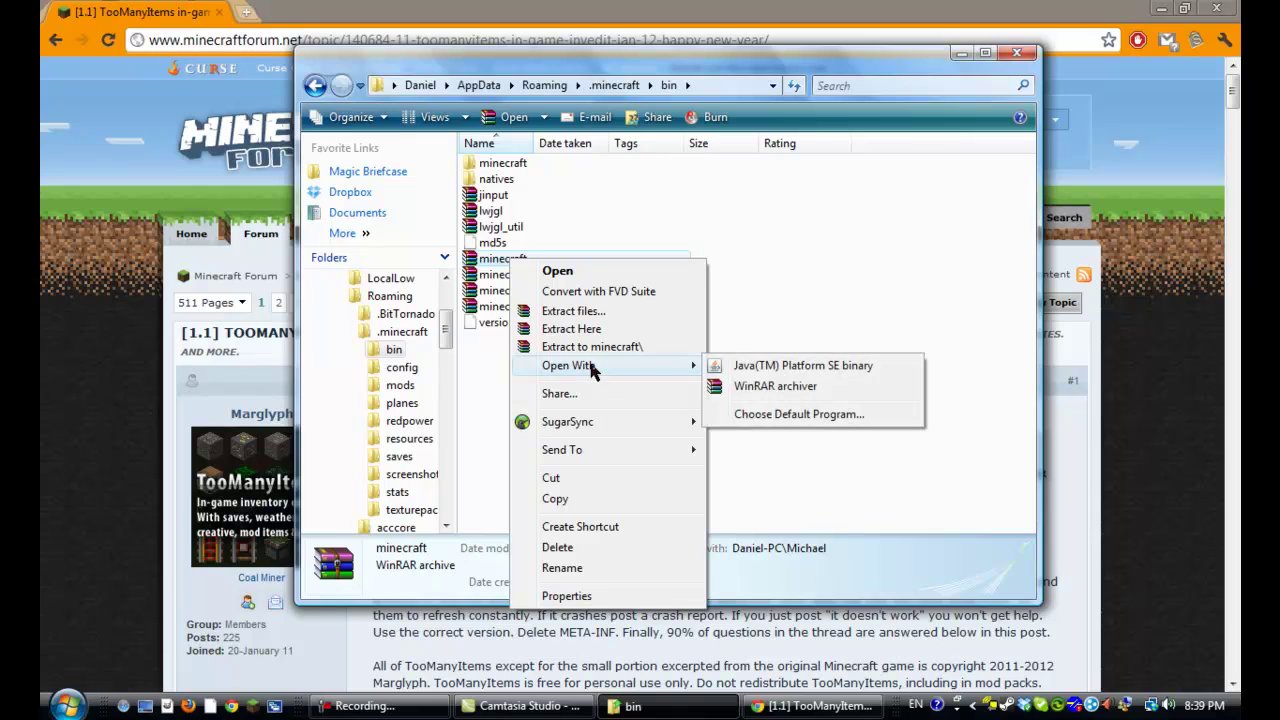
left_click(720, 389)
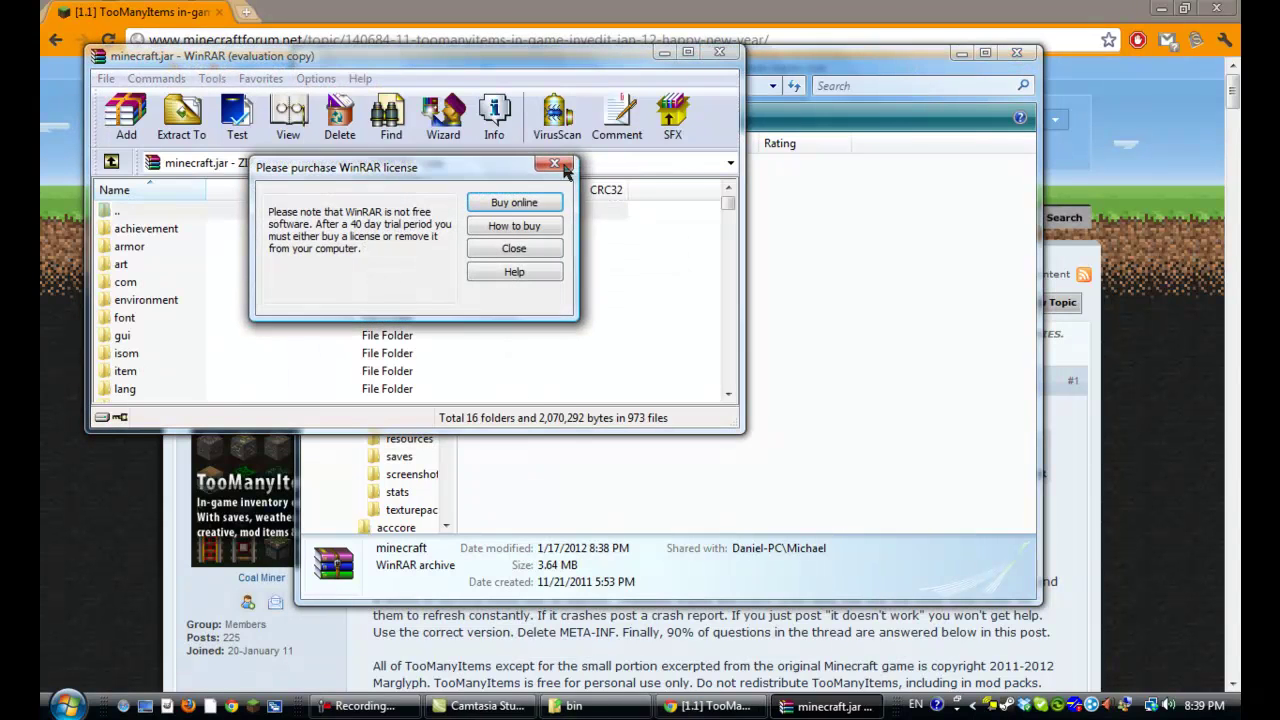
left_click(555, 164)
left_click(1016, 52)
Download TooManyItems via the 'Download for 1.1 (2012-01-12a)' link on the forum post
left_click(1016, 52)
left_click(877, 548)
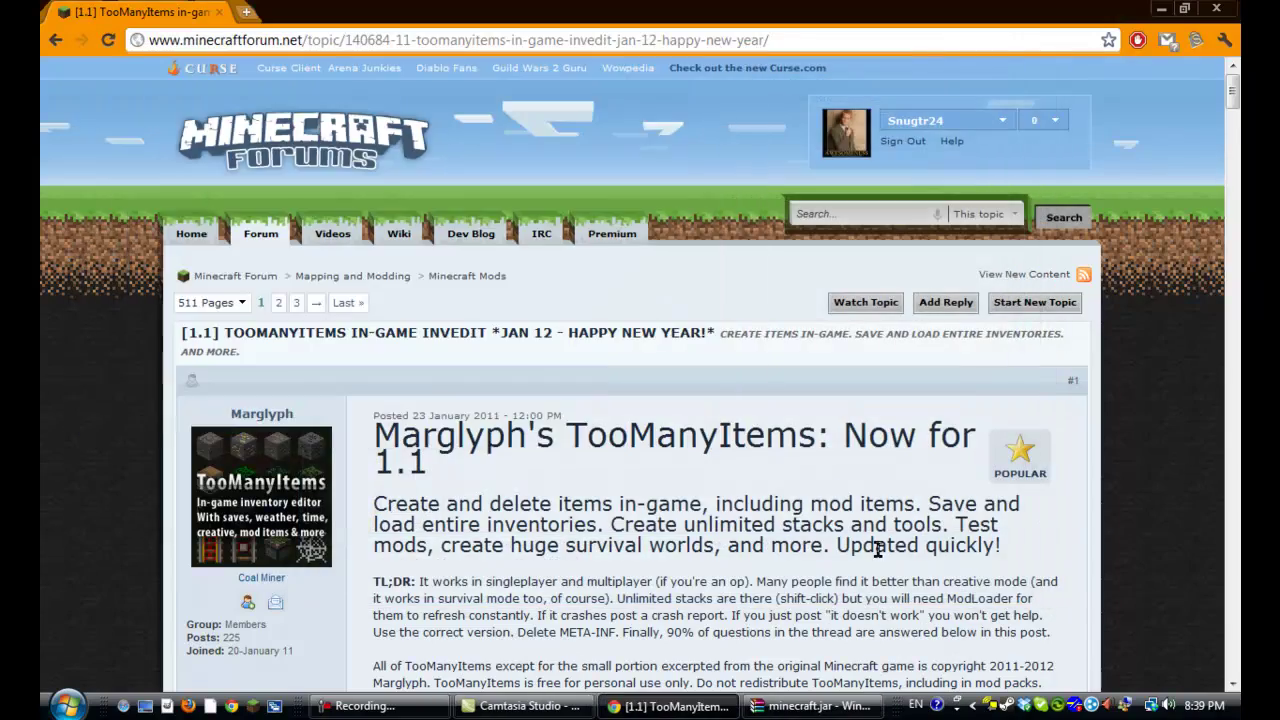
scroll(877, 548, "down", 15)
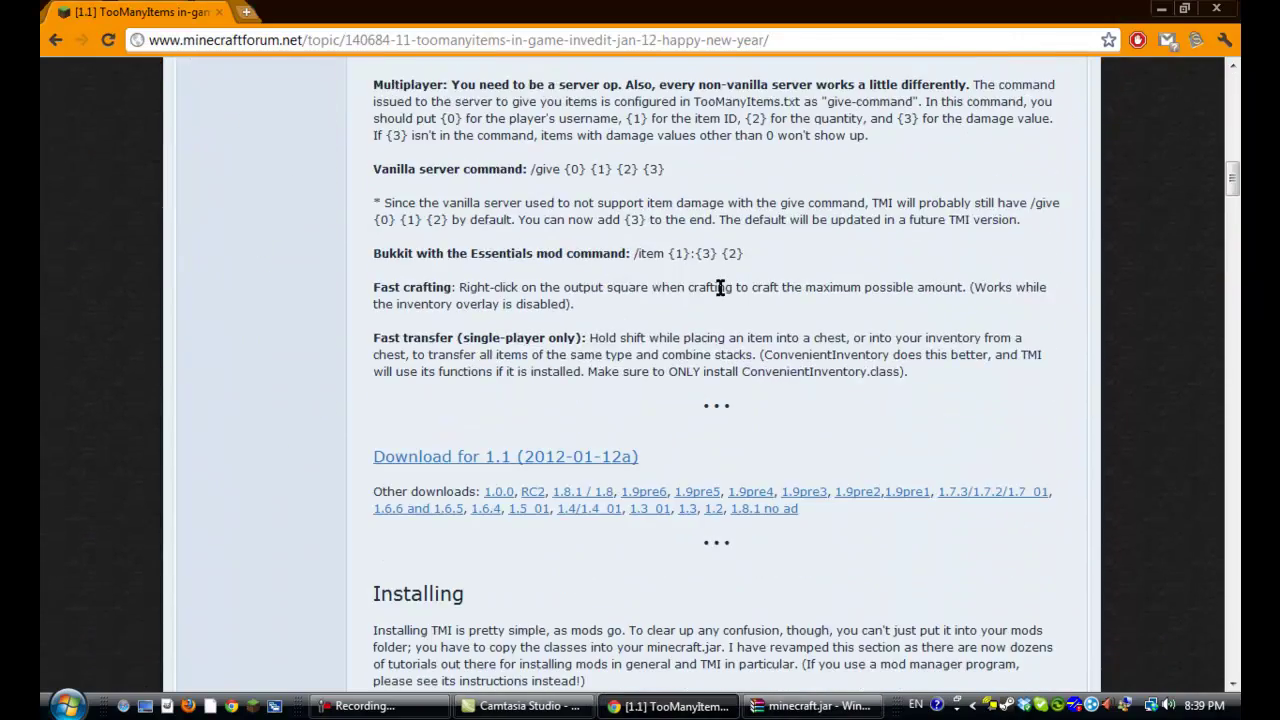
scroll(720, 287, "down", 2)
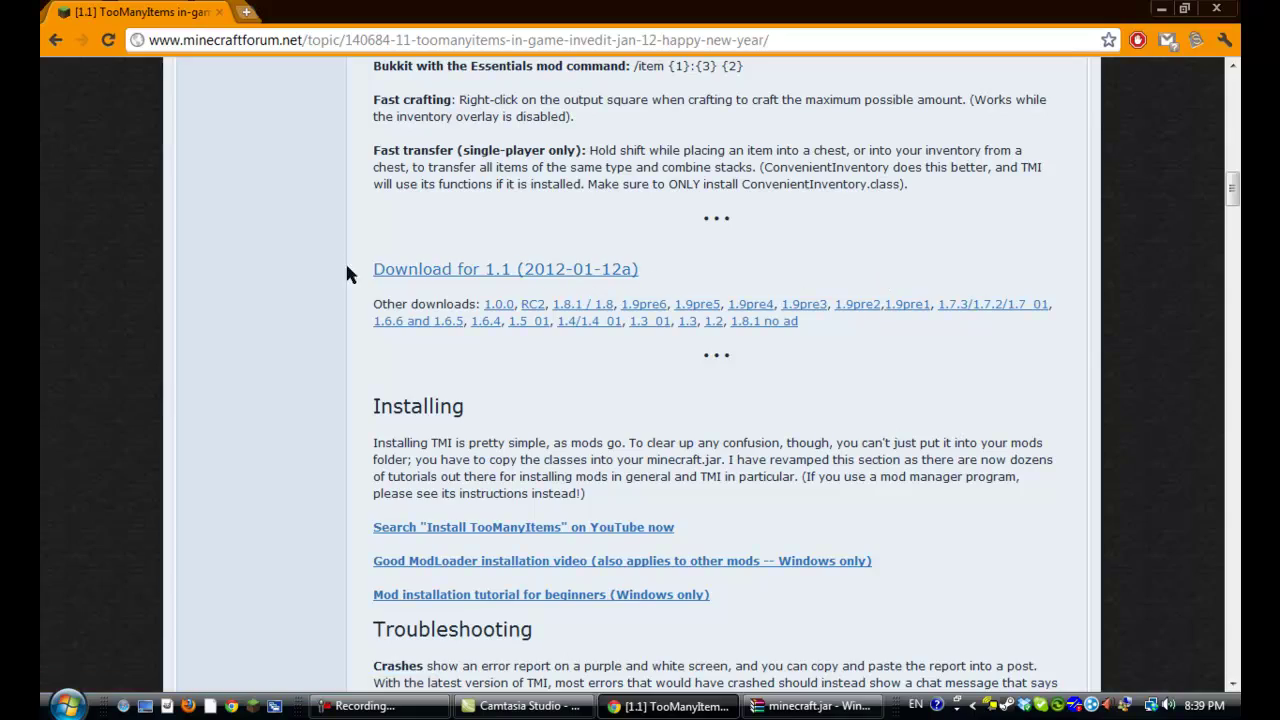
scroll(600, 249, "up", 10)
scroll(586, 238, "down", 10)
left_click(517, 276)
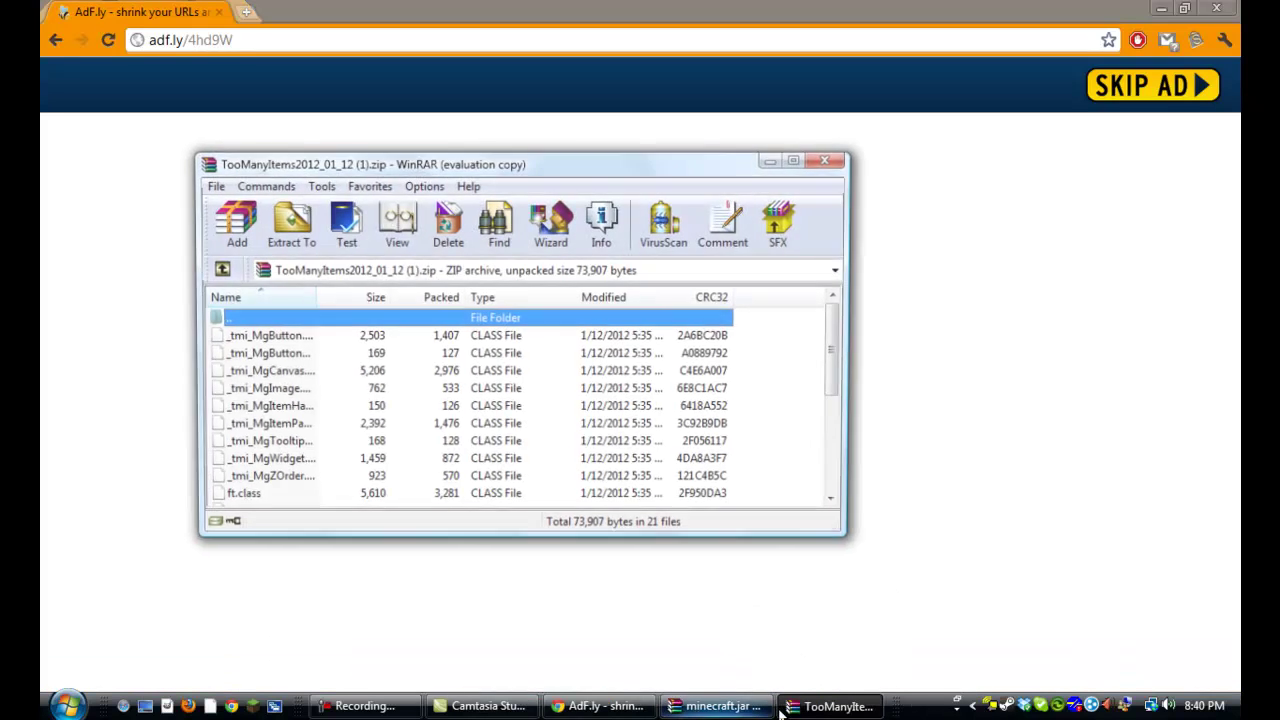
Drag all 21 TooManyItems files from the zip into minecraft.jar and confirm adding them
left_click(661, 274)
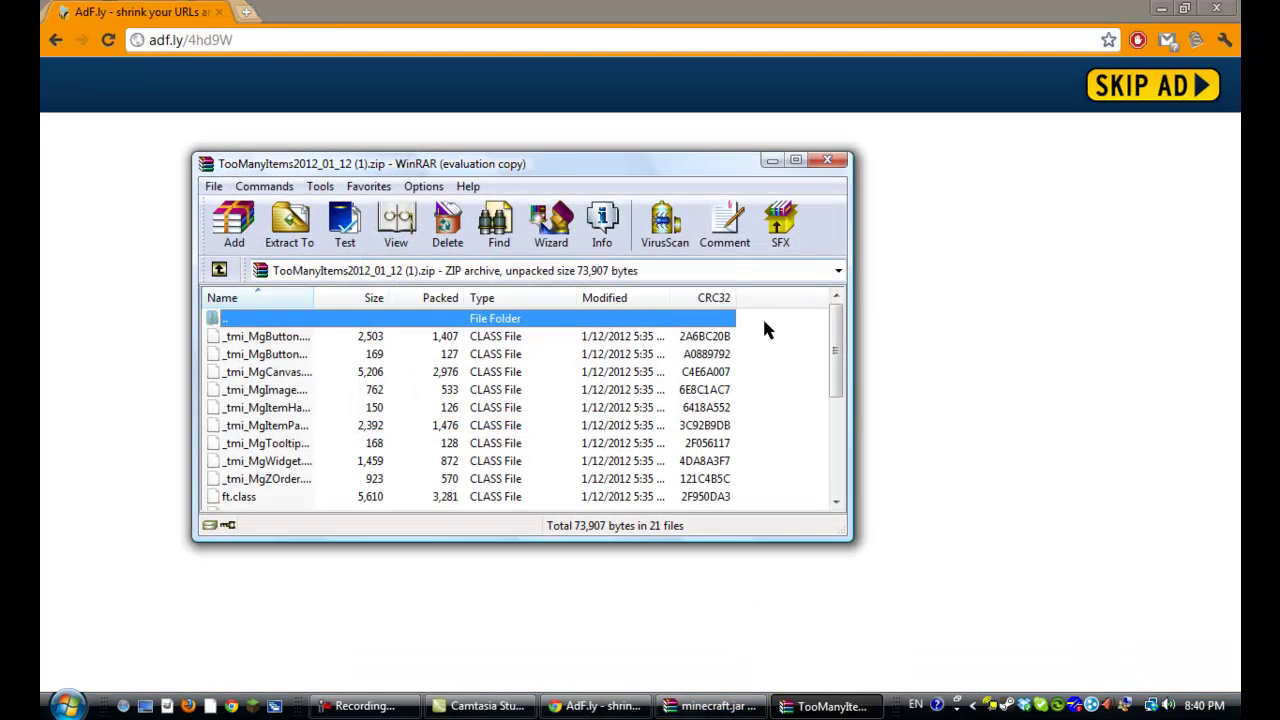
left_click_drag(762, 316, 560, 528)
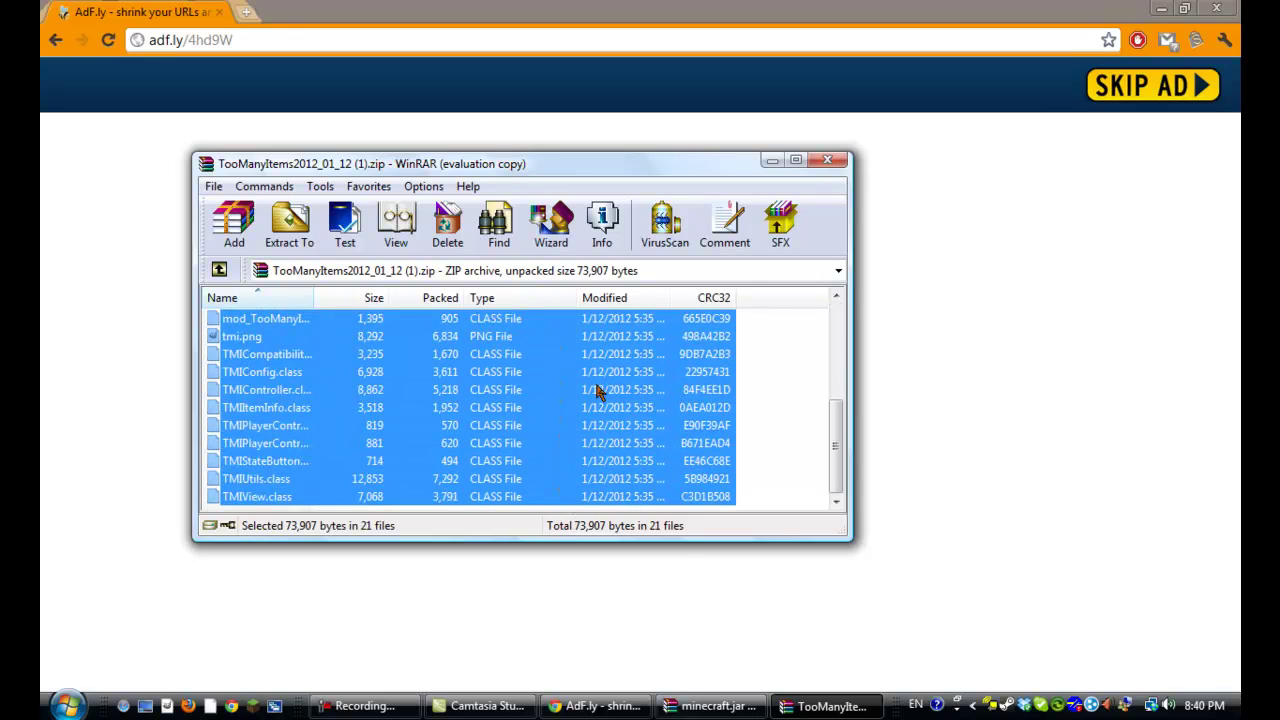
left_click_drag(697, 650, 712, 705)
left_click_drag(697, 318, 697, 318)
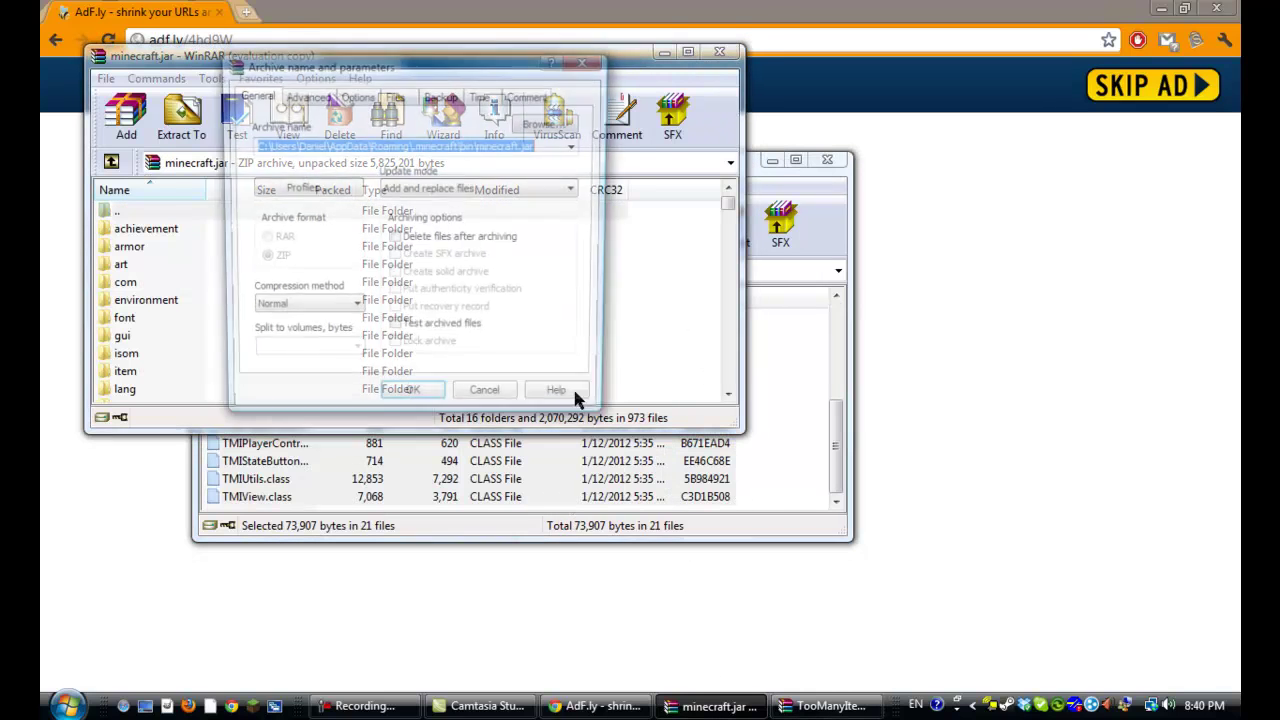
left_click(416, 400)
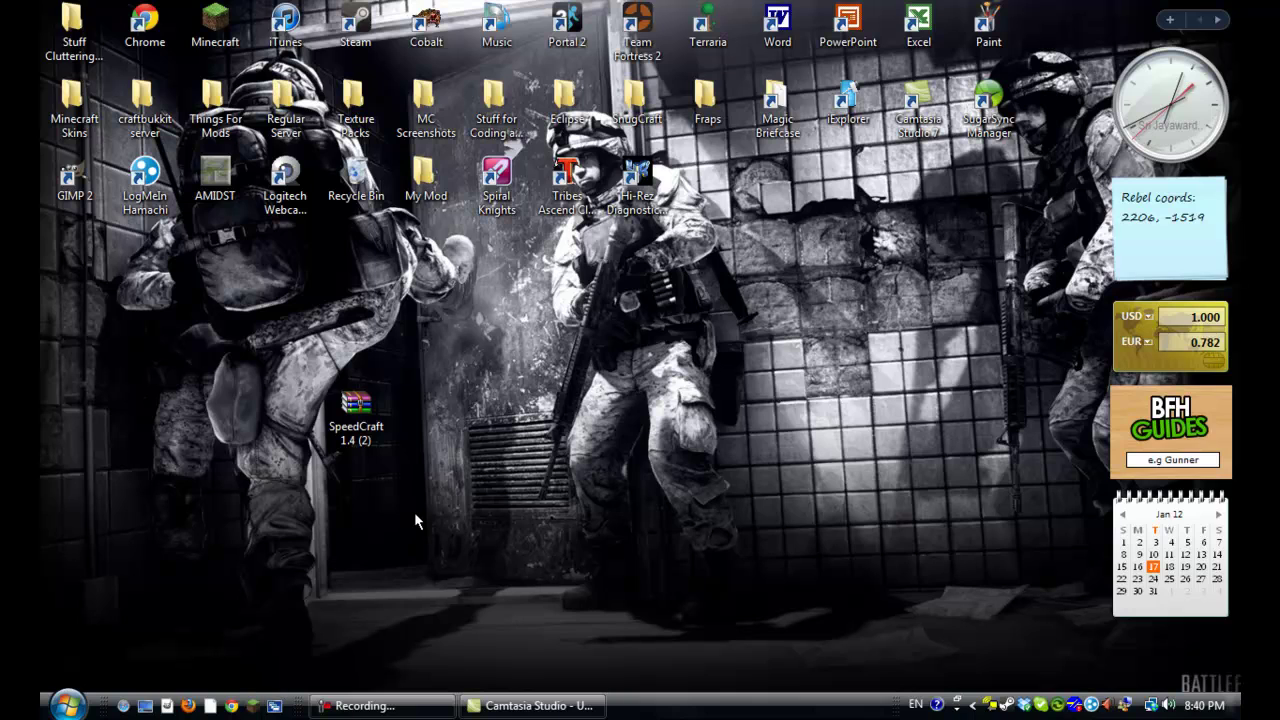
Launch Minecraft, log in, maximise the window and play the Flat Redstone World
double_click(215, 22)
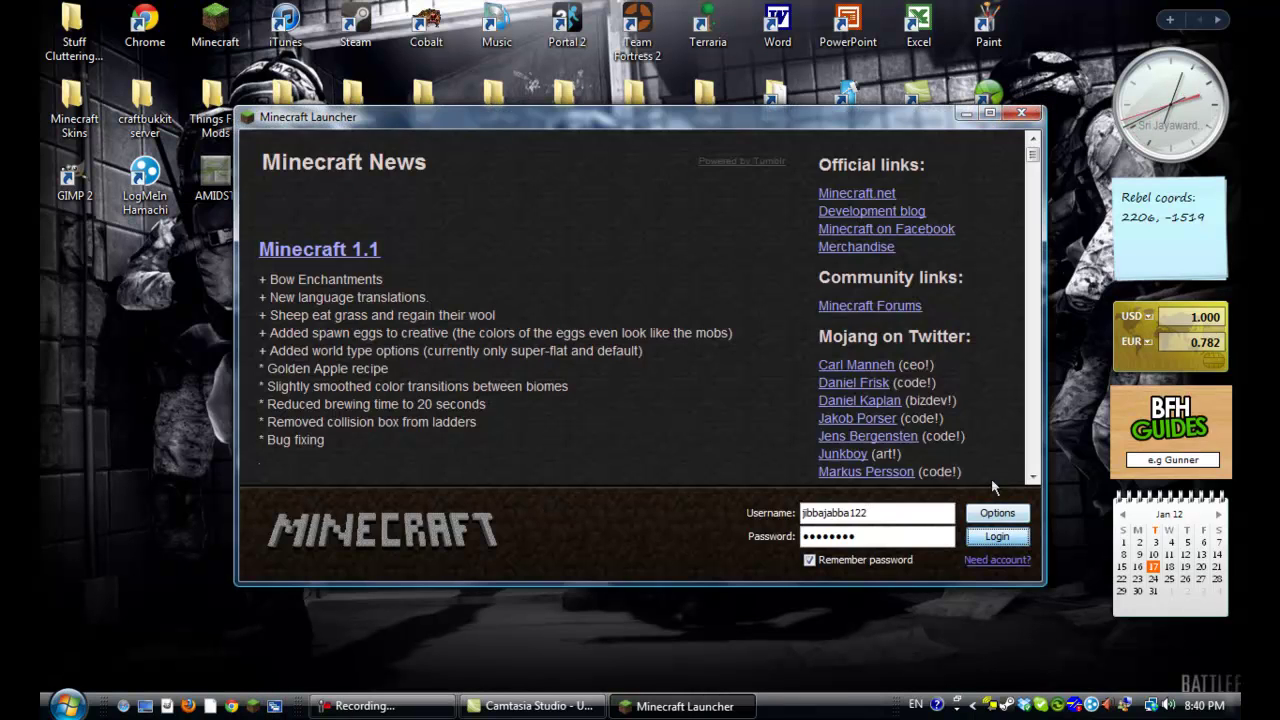
left_click(997, 536)
left_click(989, 113)
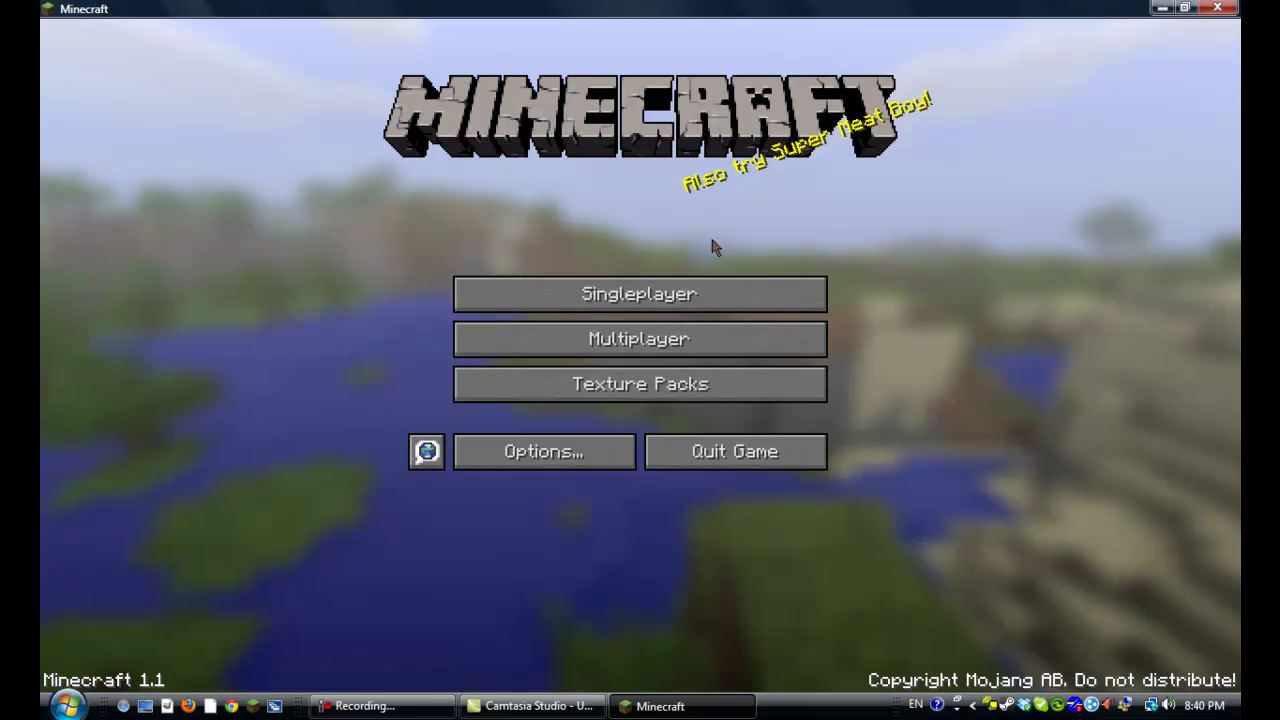
left_click(620, 294)
left_click(608, 197)
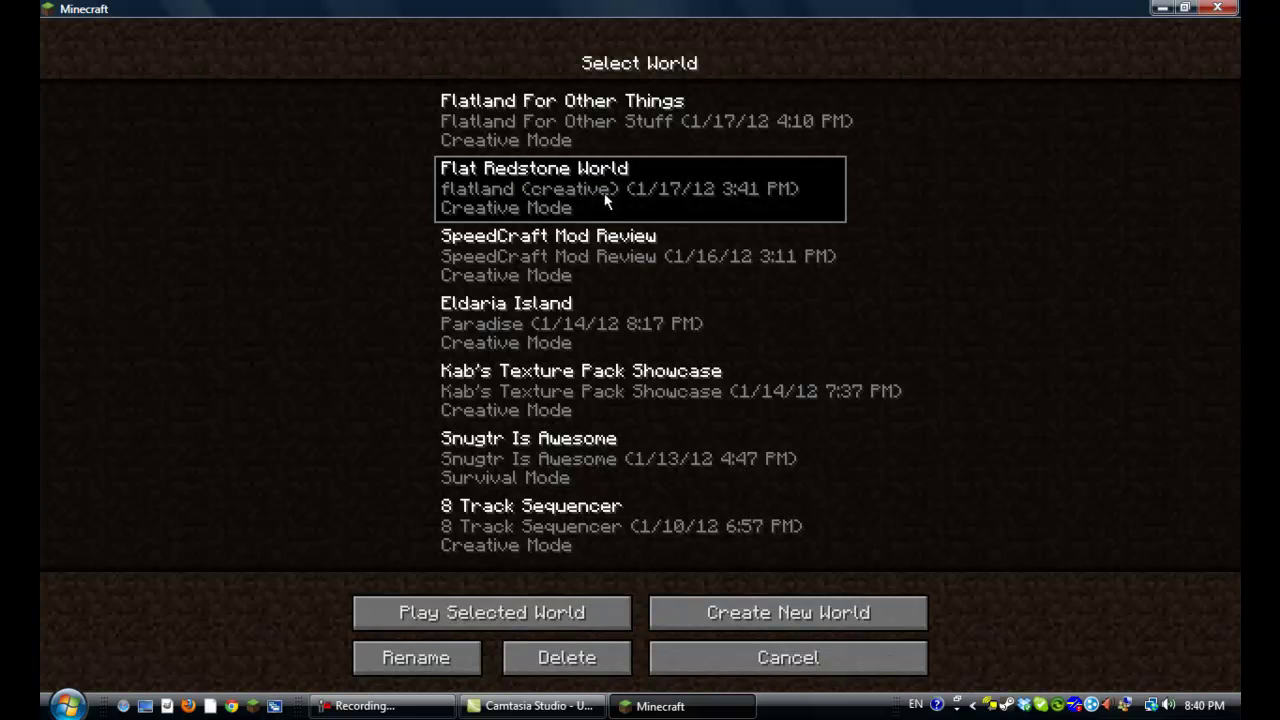
left_click(490, 622)
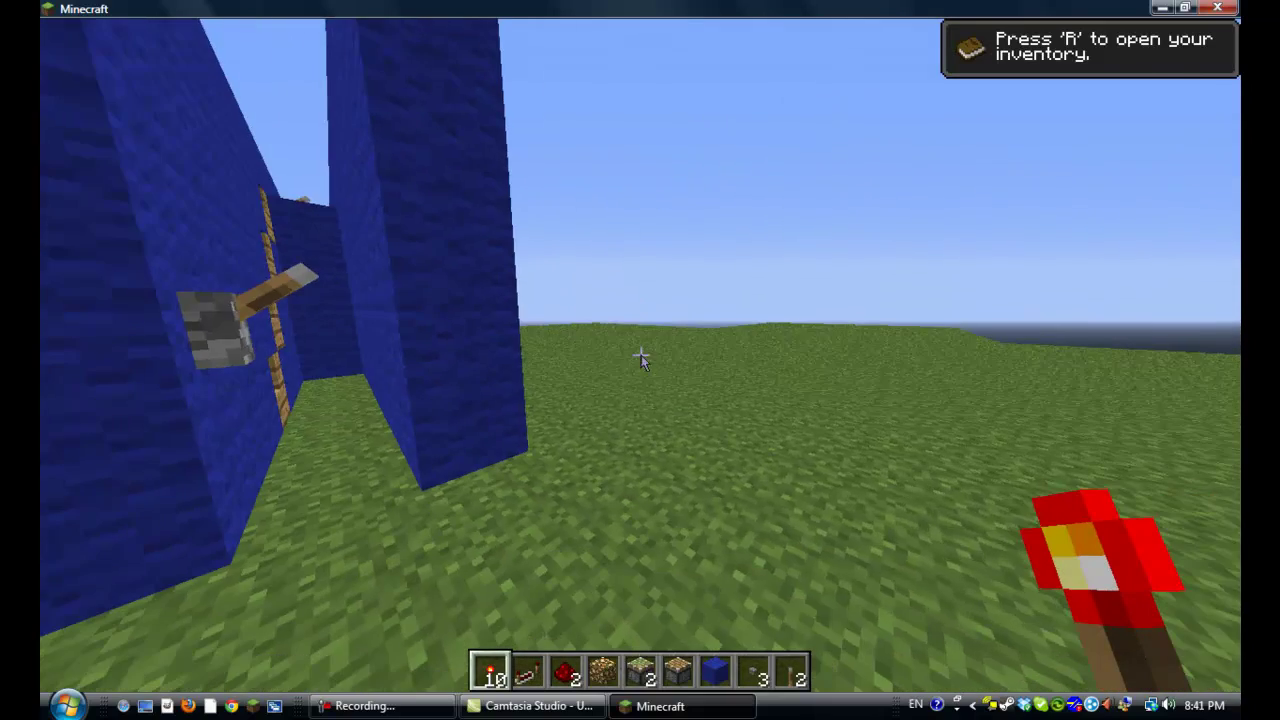
Clear torches, repeater, redstone, pistons, glowstone, chest, wool, buttons and lever from the hotbar
key("e")
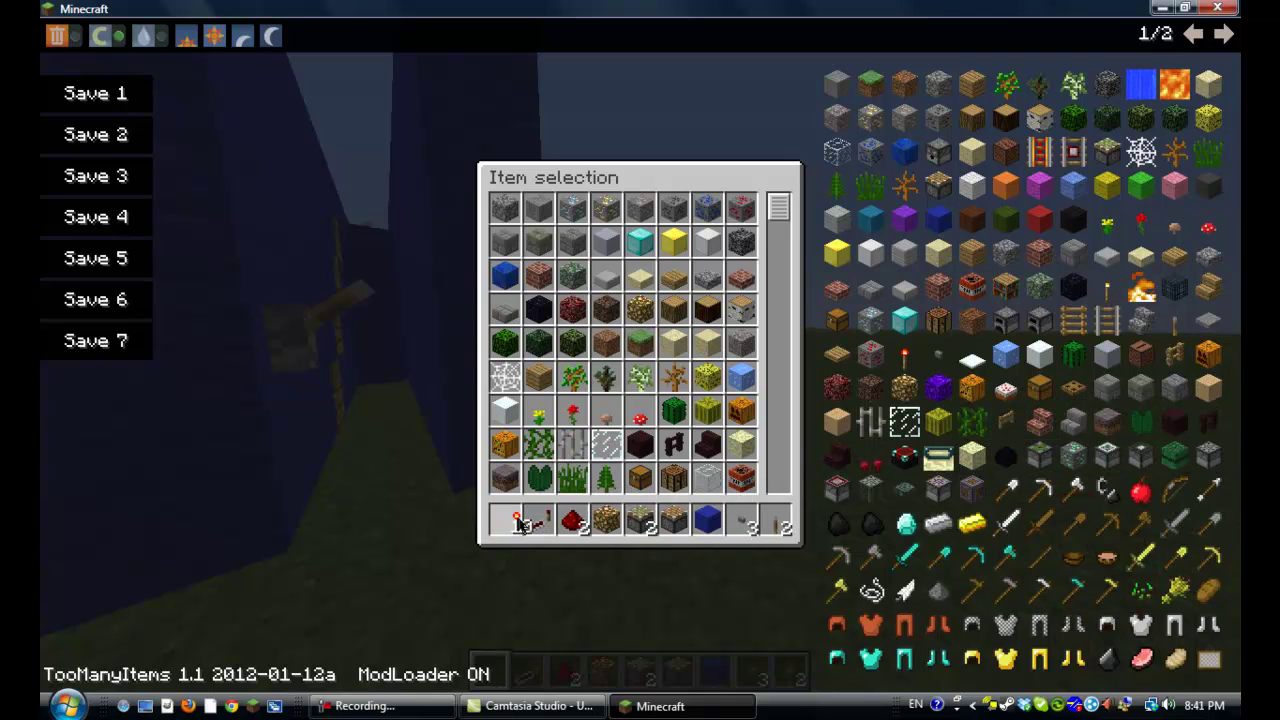
left_click(505, 520, "shift")
left_click(539, 520, "shift")
left_click(573, 520, "shift")
left_click(638, 520, "shift")
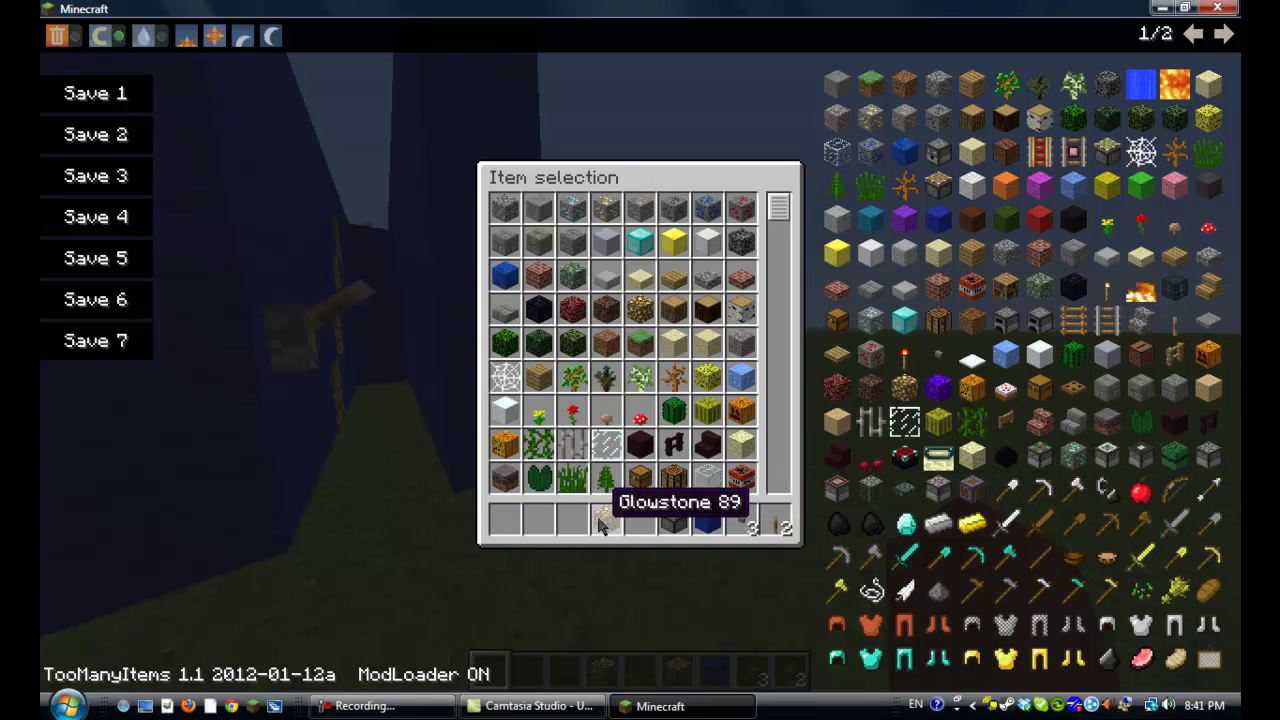
left_click(605, 520, "shift")
left_click(673, 520)
left_click(677, 474)
left_click(707, 520)
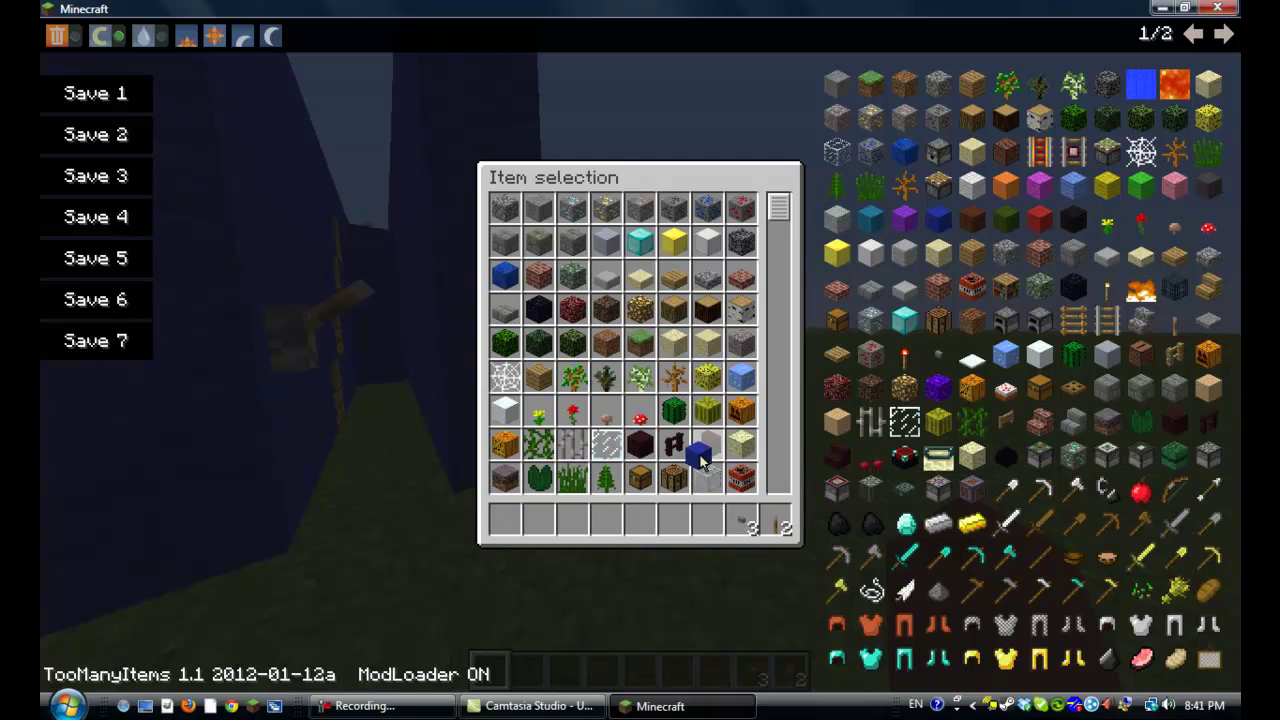
left_click(700, 455)
left_click(741, 520, "shift")
left_click(771, 520, "shift")
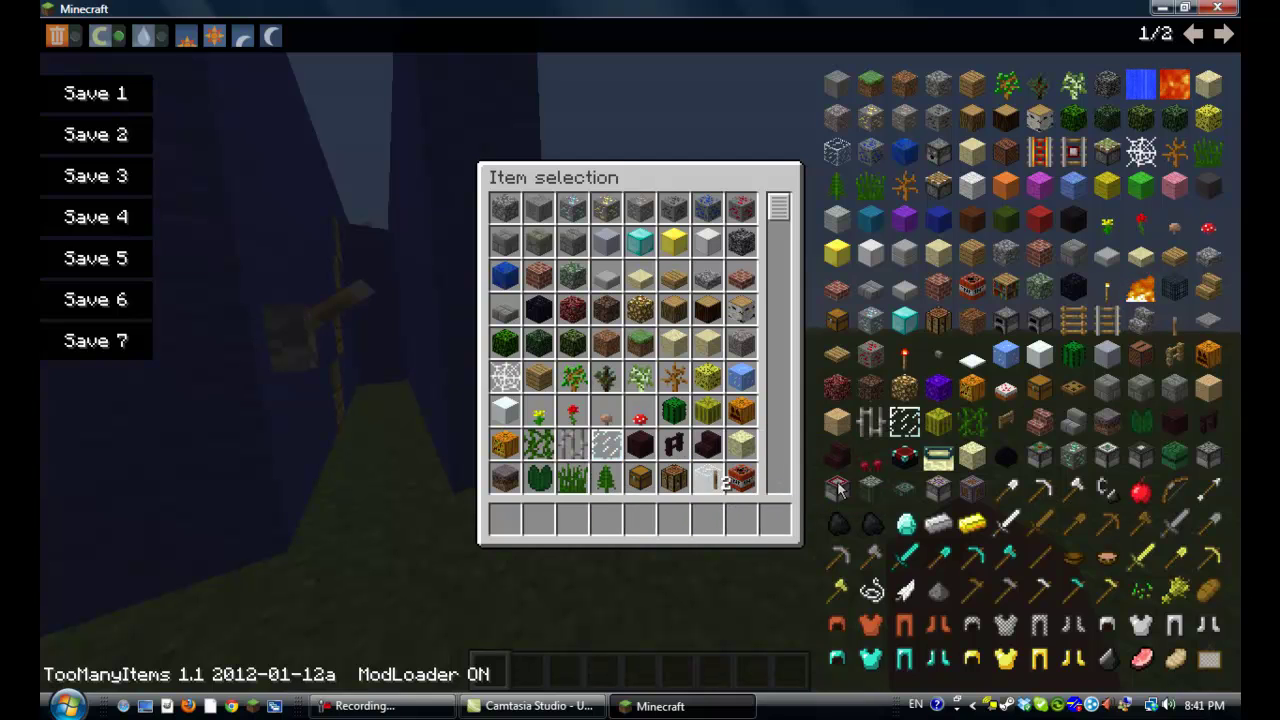
Fill the hotbar with SpeedCraft blocks, including Speed Block, Jump Block and Fall Damage Protector
left_click(1070, 455)
left_click(1087, 457)
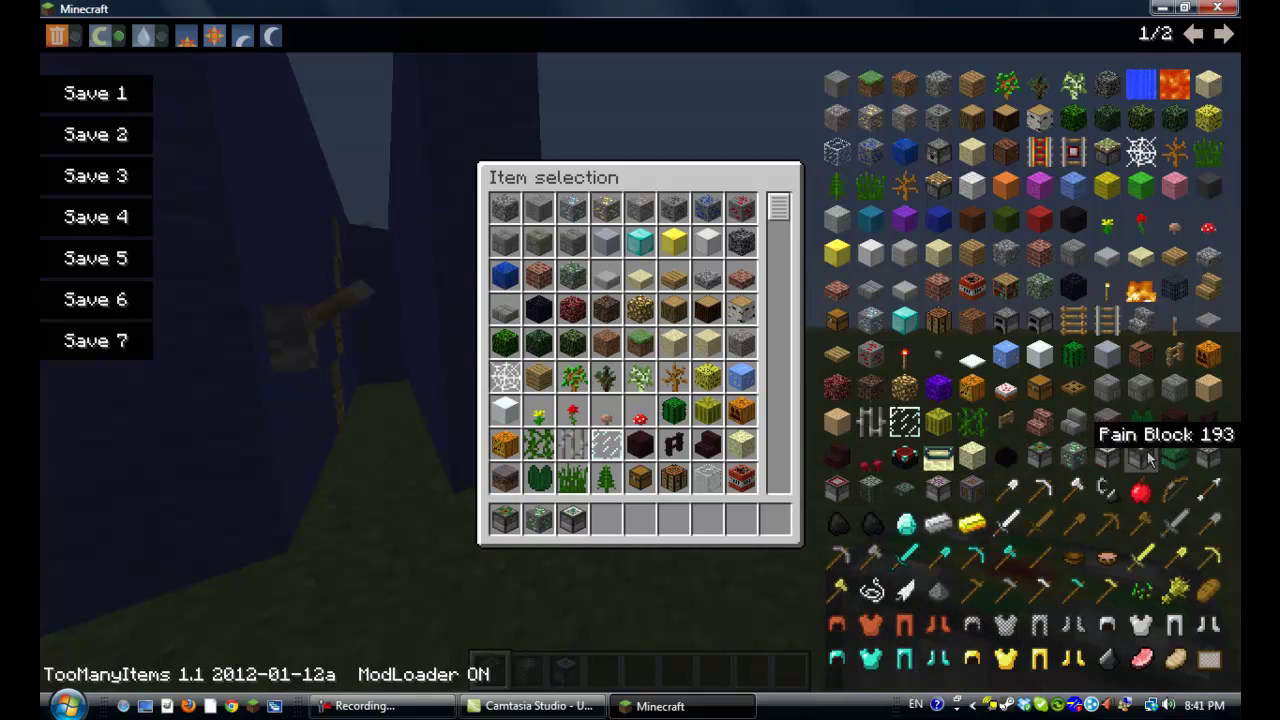
left_click(1210, 460)
left_click(1200, 462)
left_click(1175, 460)
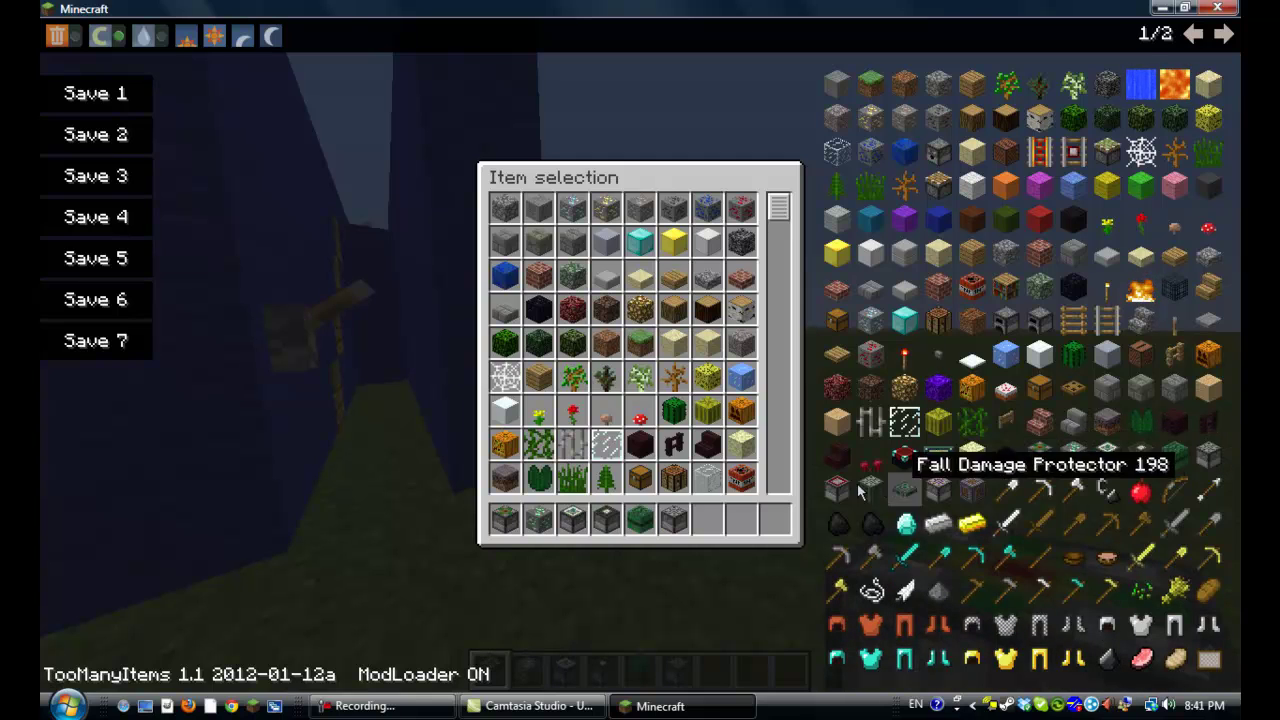
left_click(905, 458)
left_click(905, 490)
left_click(937, 490)
Place speed blocks and two pressure plates on the grass
key("e")
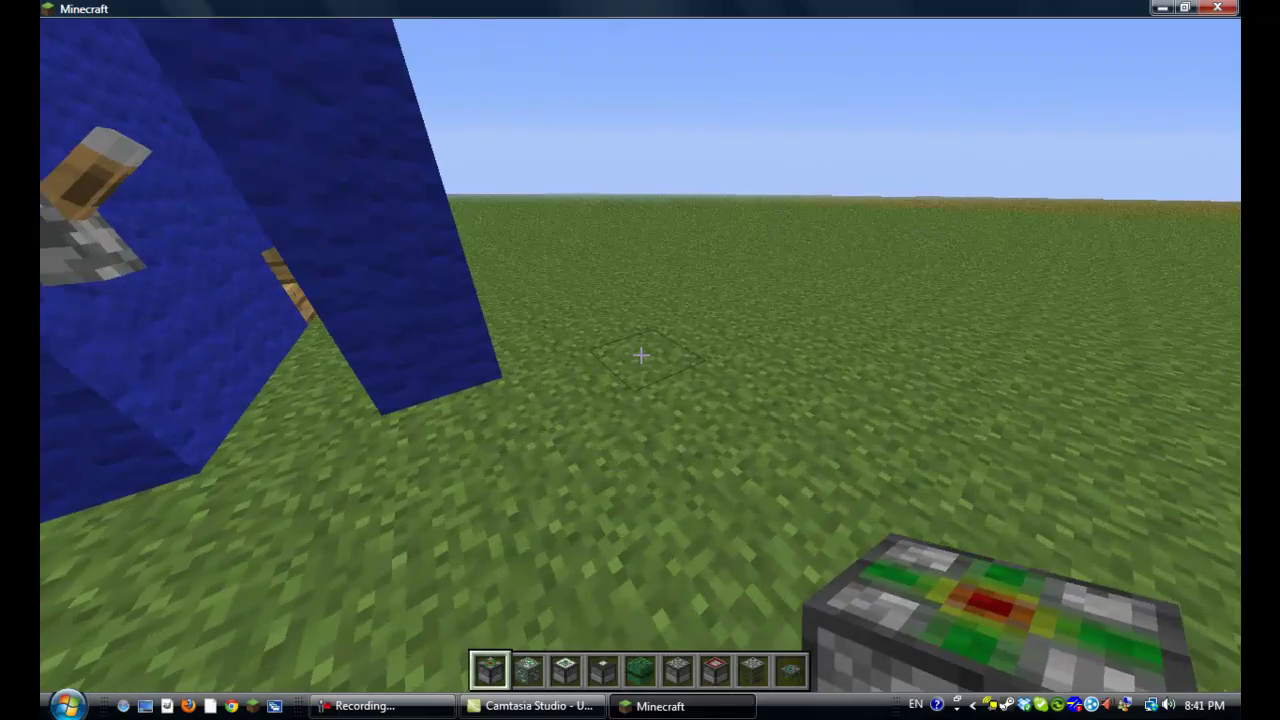
right_click(640, 355)
right_click(640, 355)
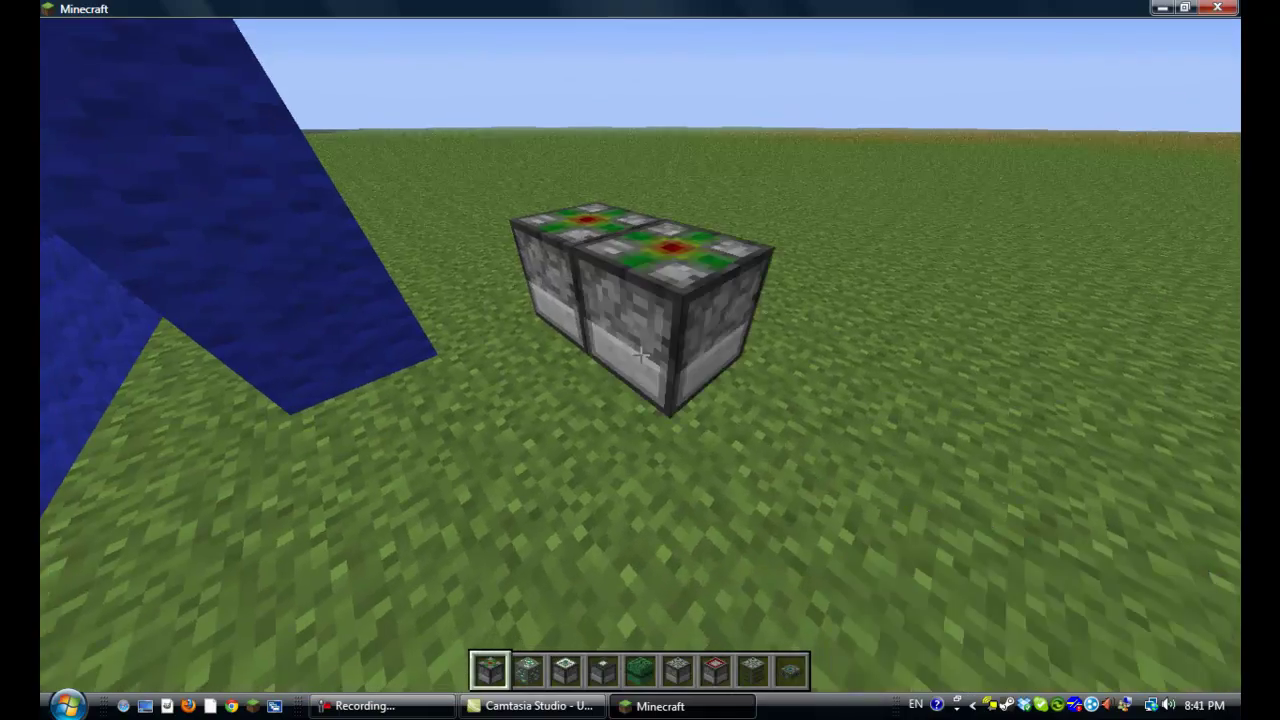
left_click(640, 355)
right_click(640, 355)
left_click(640, 355)
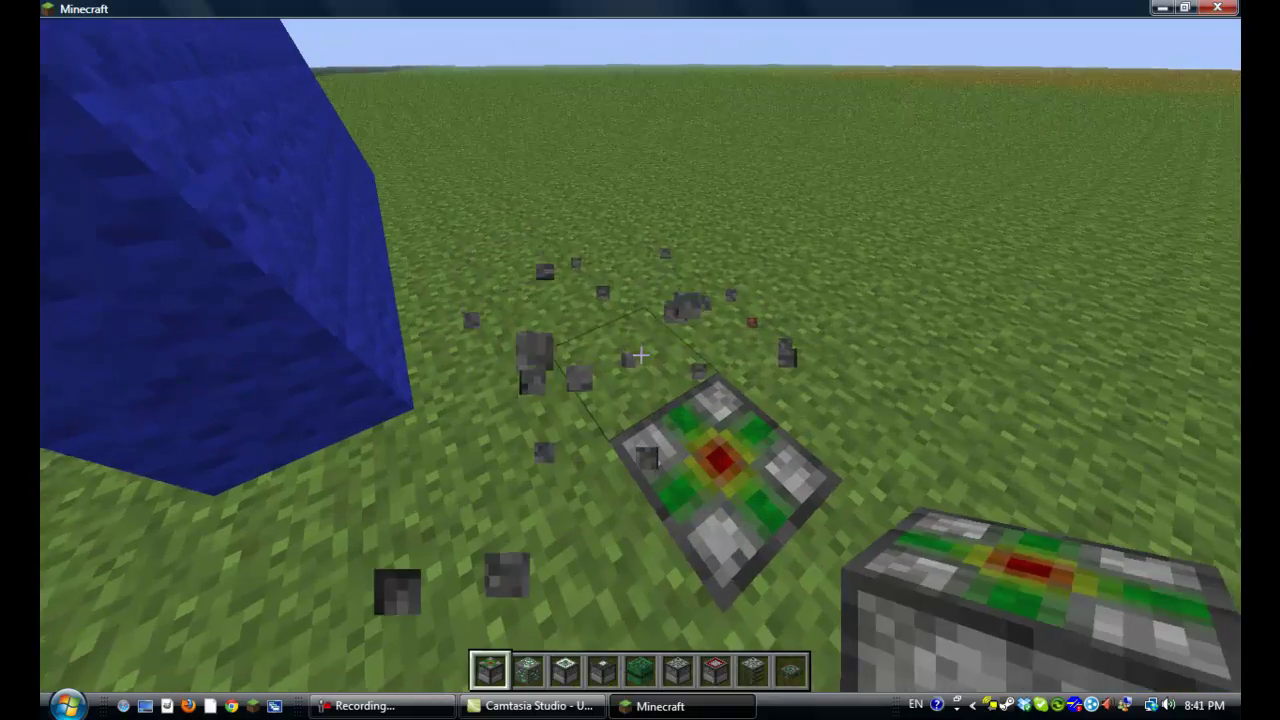
right_click(640, 355)
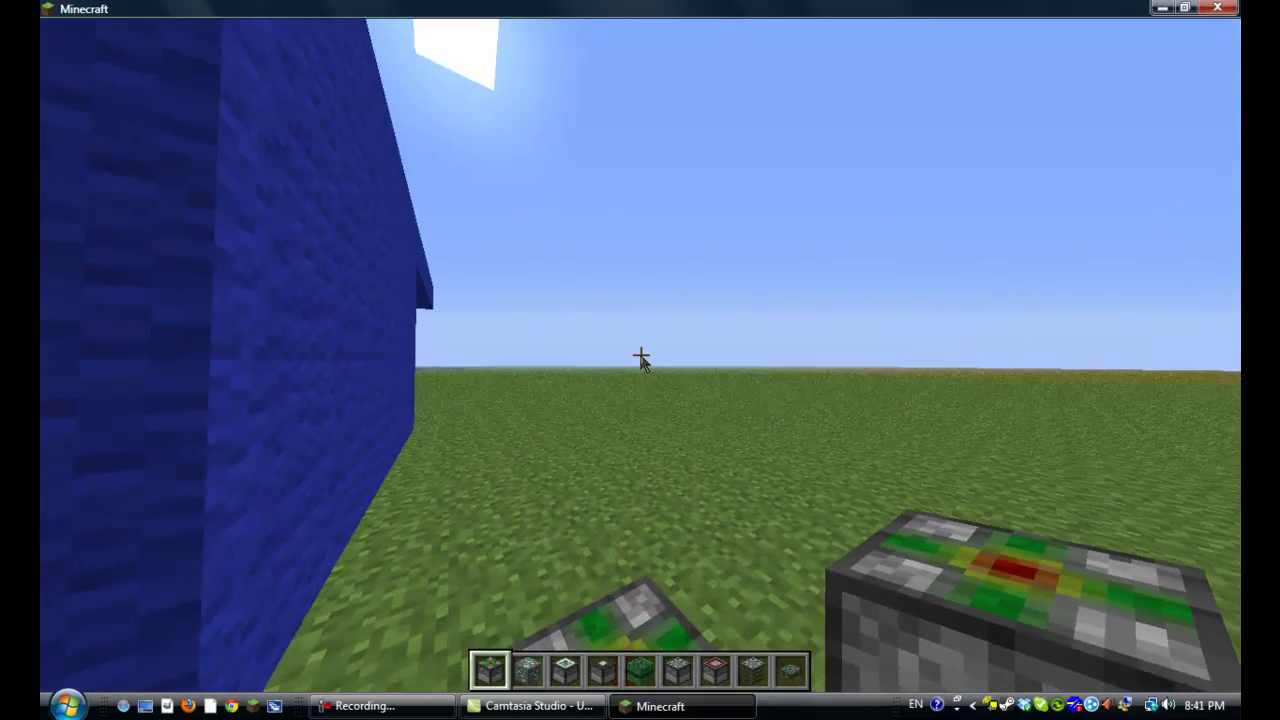